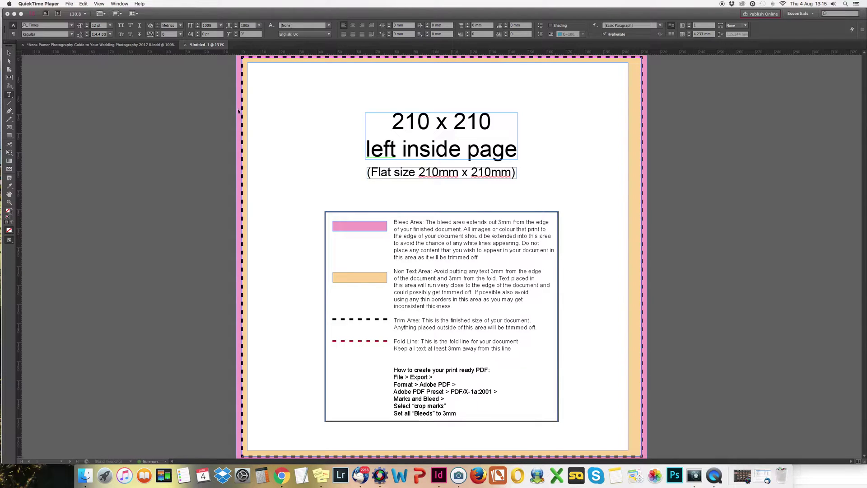
Bring InDesign CC to the front and show the wedding photography guide document.
left_click(137, 47)
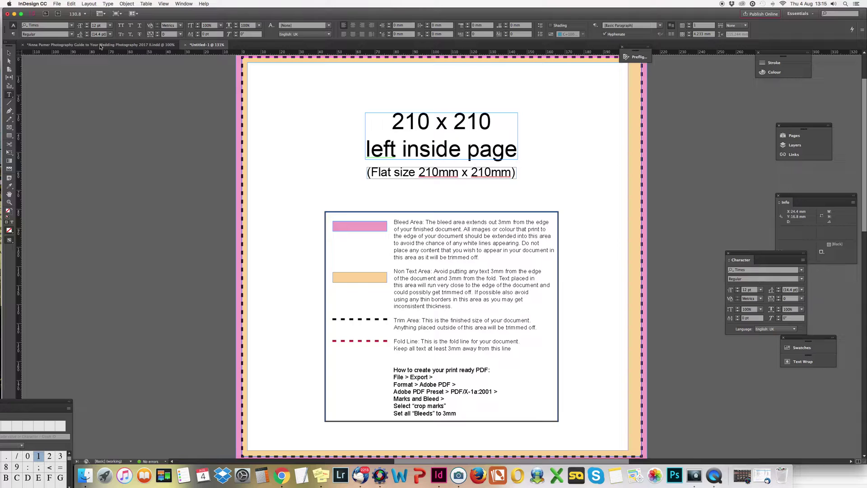
left_click(100, 46)
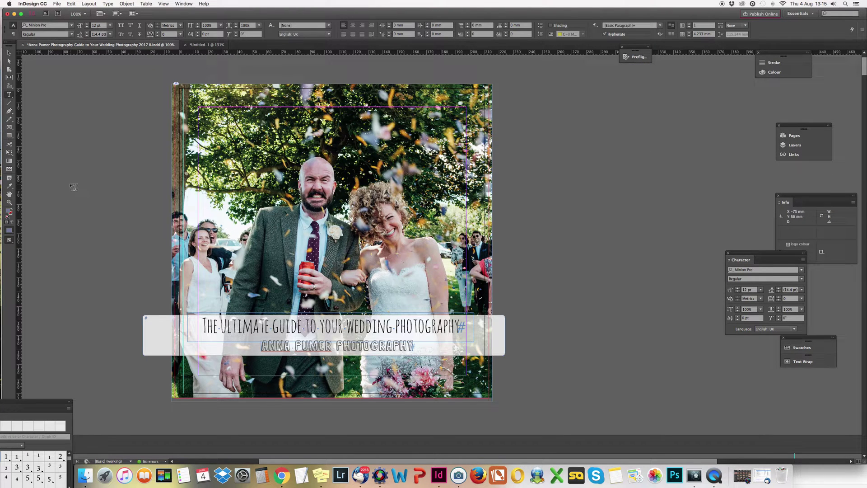
Open and cancel New Document, check the 210 x 210 template tab, then return to the guide.
scroll(74, 187, "left", 3)
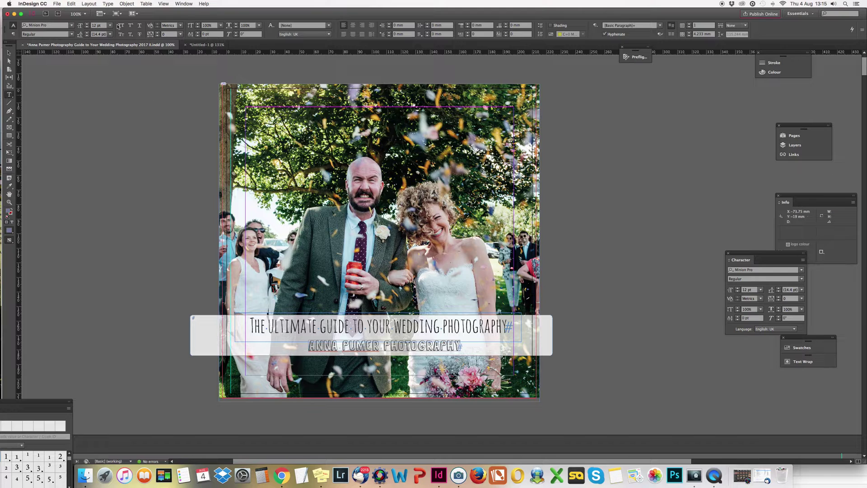
left_click(56, 4)
mouse_move(58, 15)
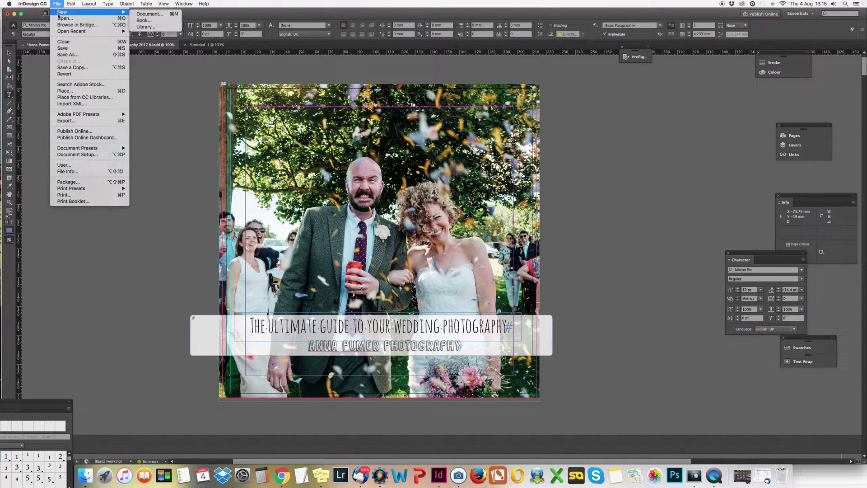
left_click(135, 14)
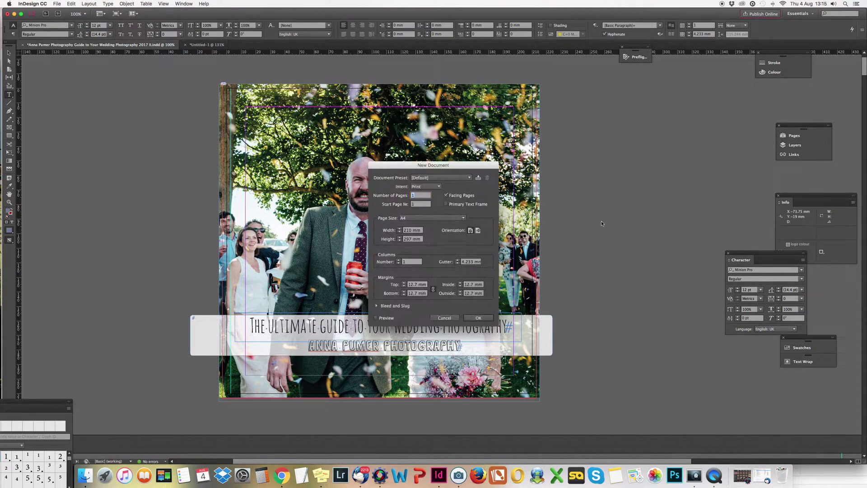
left_click_drag(472, 167, 645, 149)
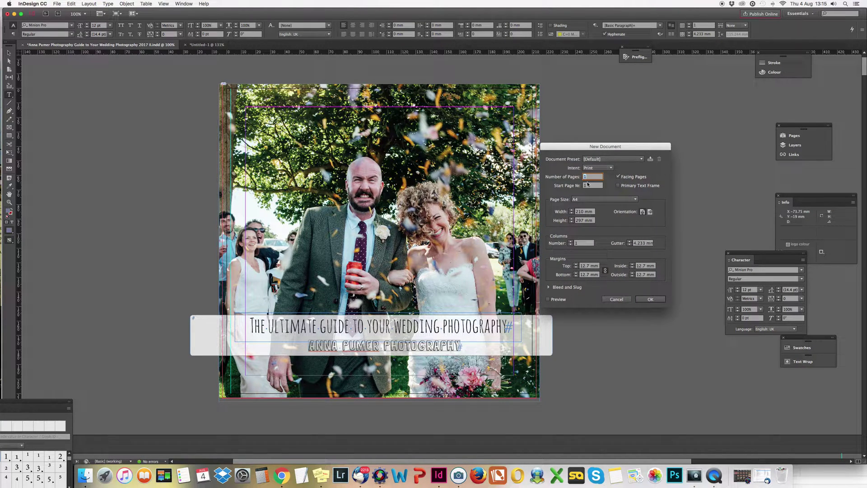
left_click(617, 299)
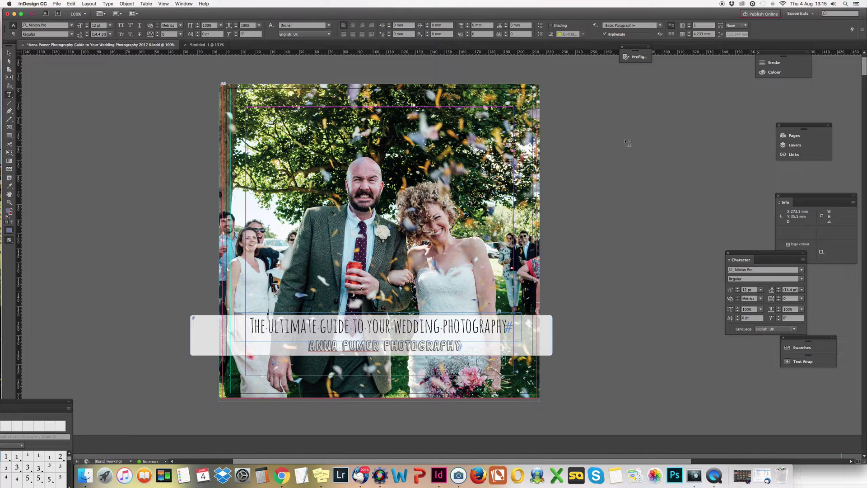
left_click(207, 45)
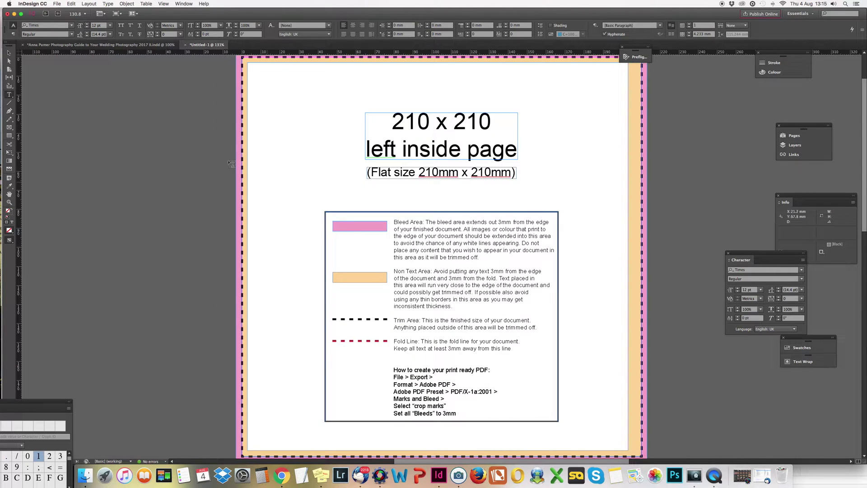
left_click(99, 45)
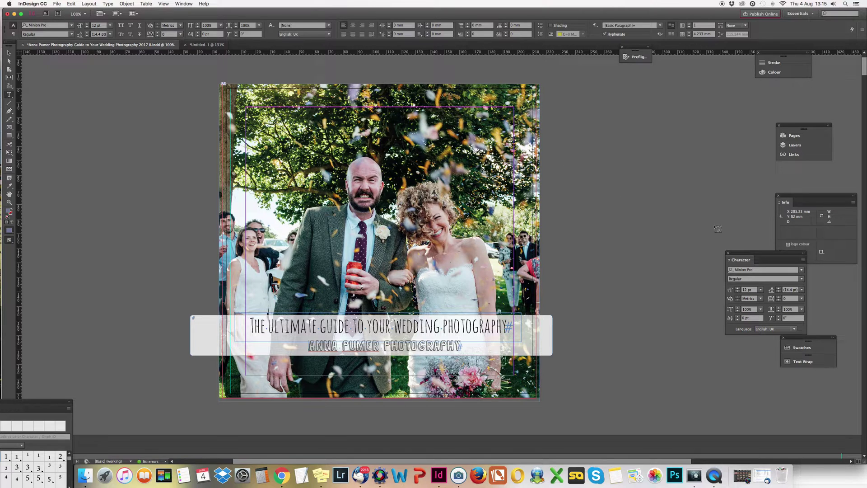
Show the Pages panel expanded with spread thumbnails.
left_click(183, 4)
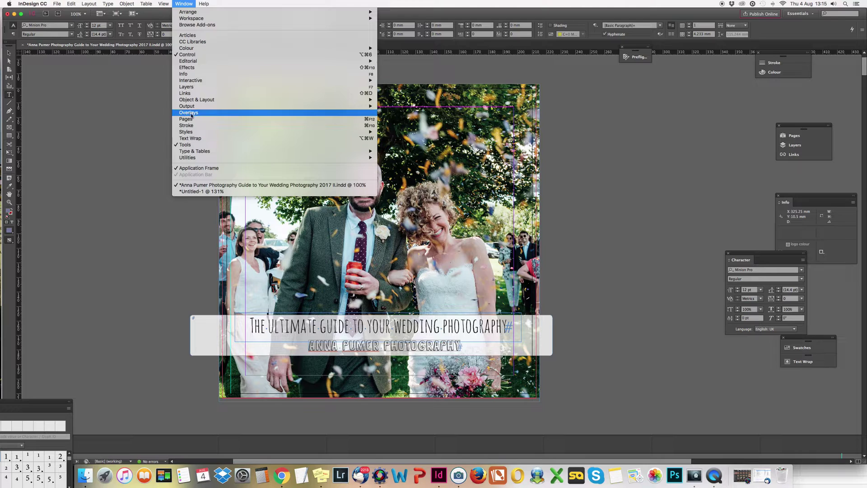
left_click(815, 126)
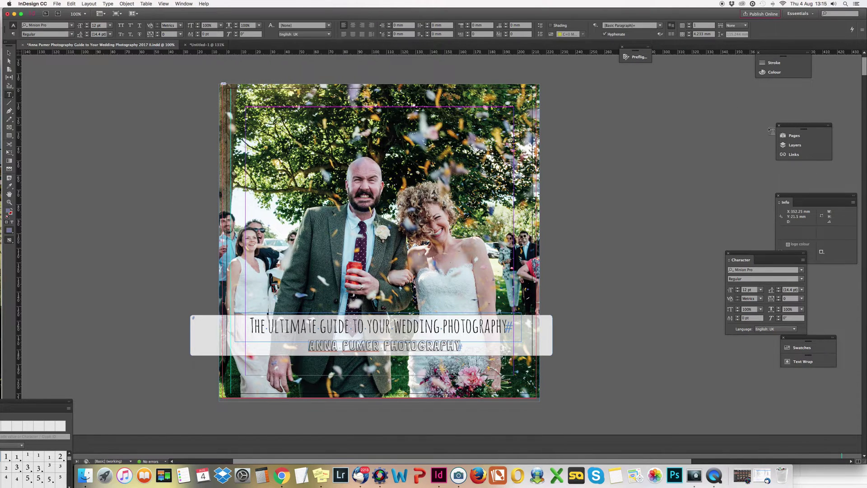
left_click(793, 136)
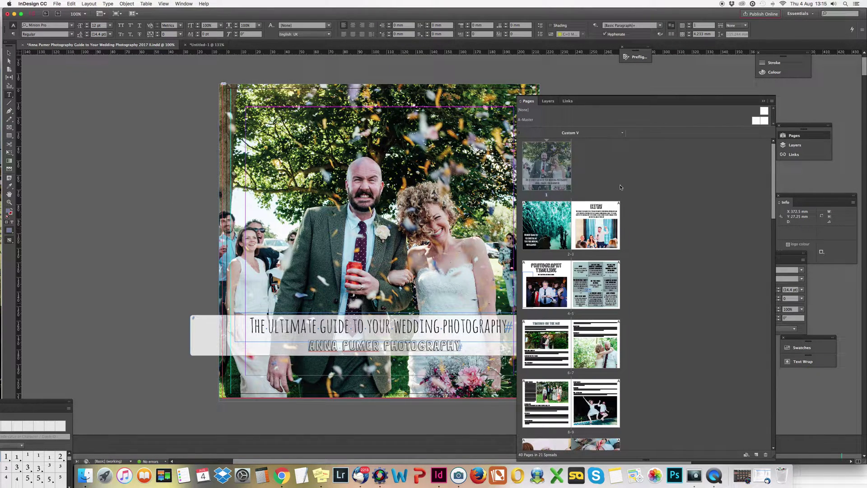
Insert 1 page after page 1, making the guide 41 pages.
right_click(606, 178)
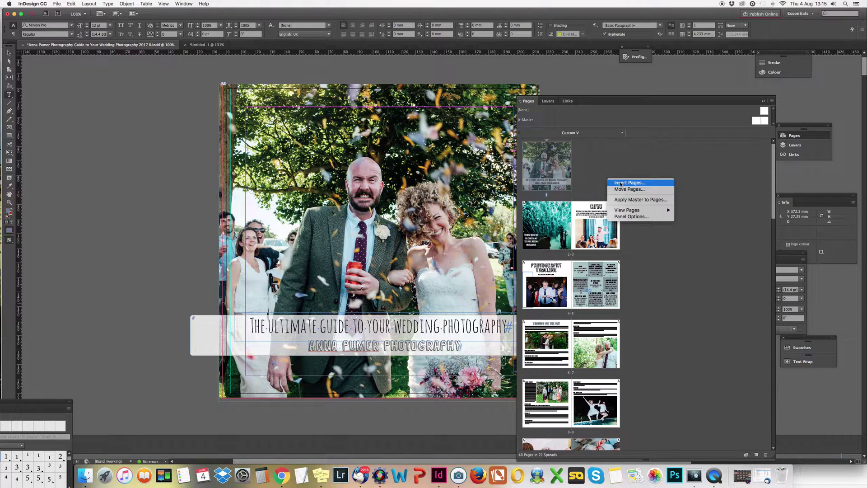
left_click(621, 183)
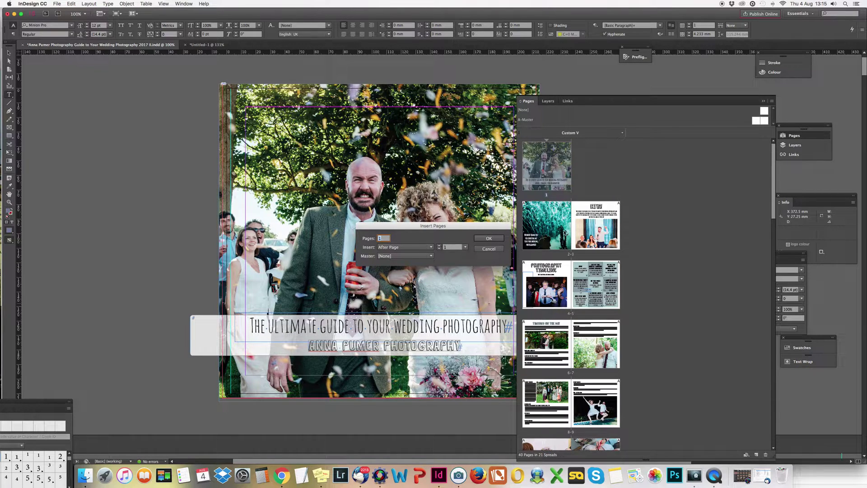
left_click(502, 238)
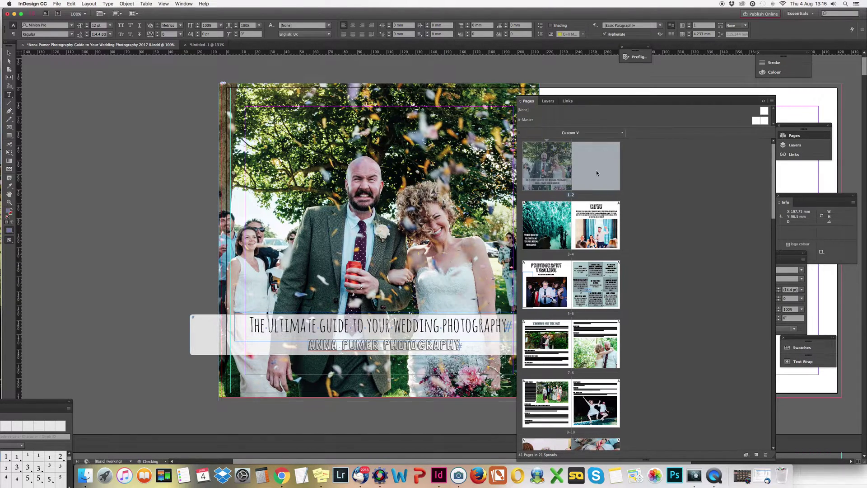
left_click_drag(587, 100, 685, 225)
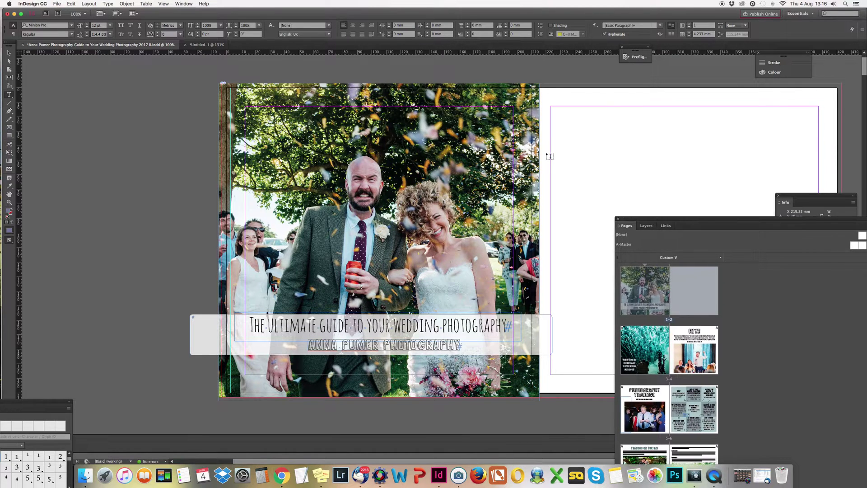
Apply the [None] master to the opening 1–2 spread.
scroll(549, 156, "right", 5)
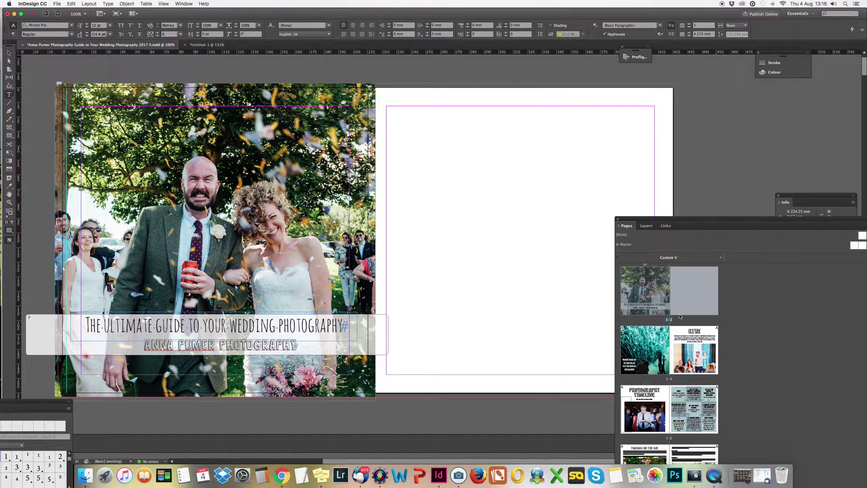
left_click_drag(680, 316, 679, 317)
scroll(649, 294, "down", 3)
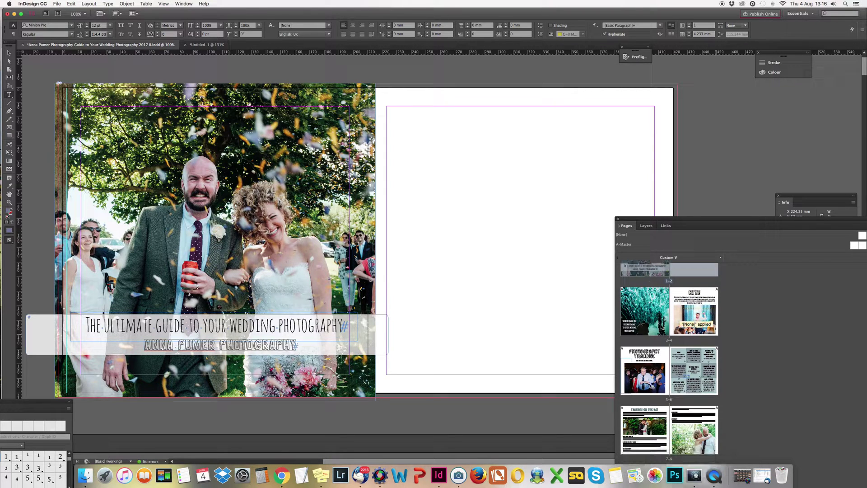
scroll(681, 369, "down", 5)
scroll(681, 369, "down", 12)
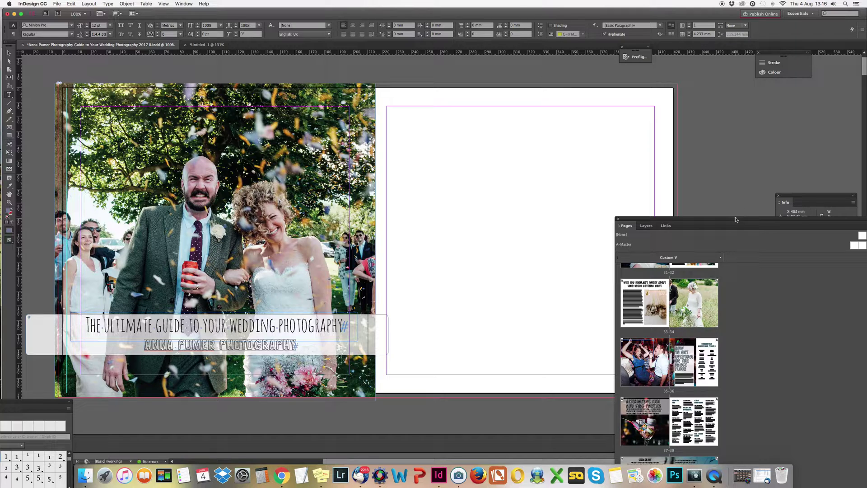
Review the spreads down to page 41 and enlarge the master pages area.
left_click_drag(737, 220, 667, 82)
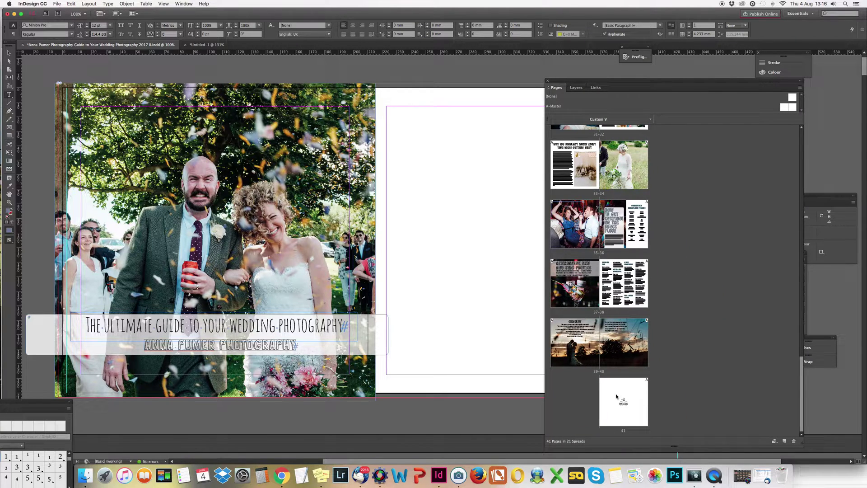
right_click(608, 416)
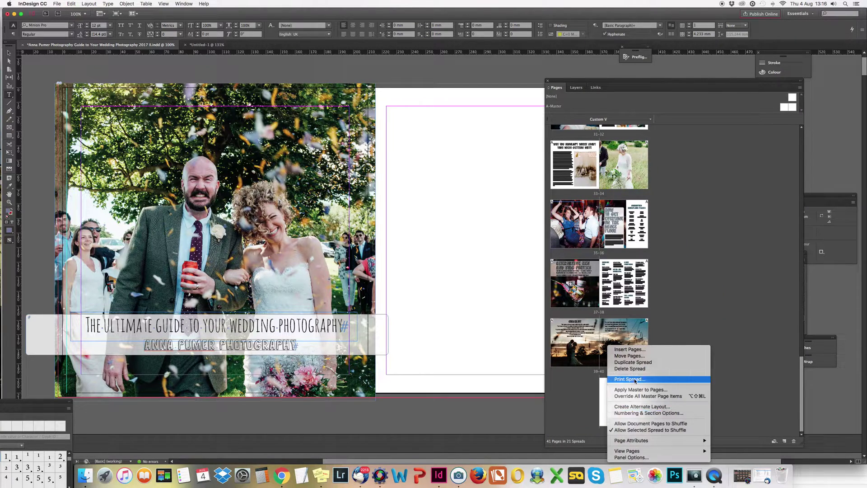
left_click(652, 209)
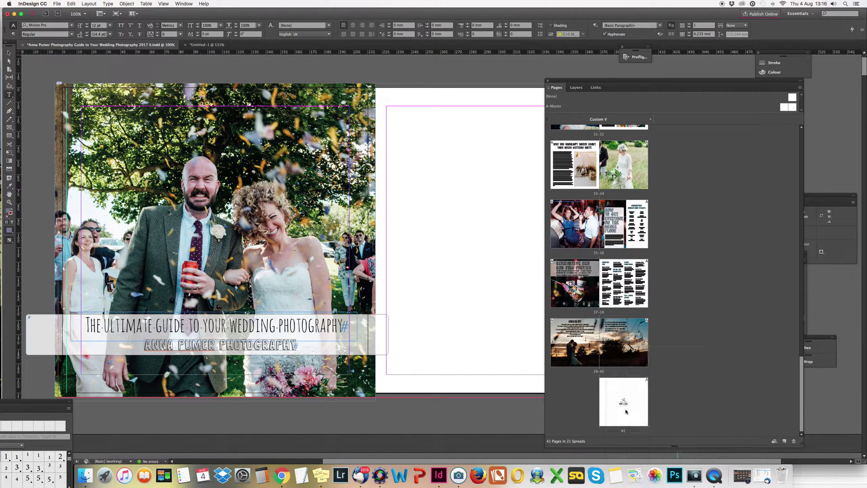
left_click(624, 411)
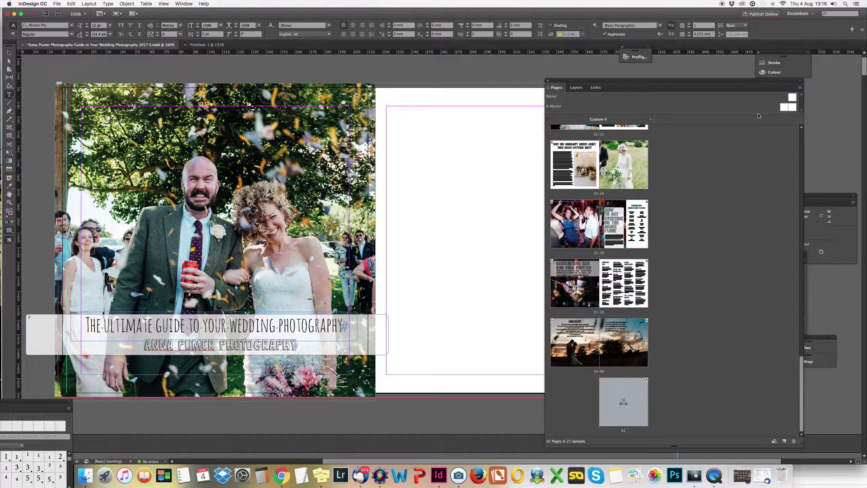
left_click_drag(758, 115, 763, 148)
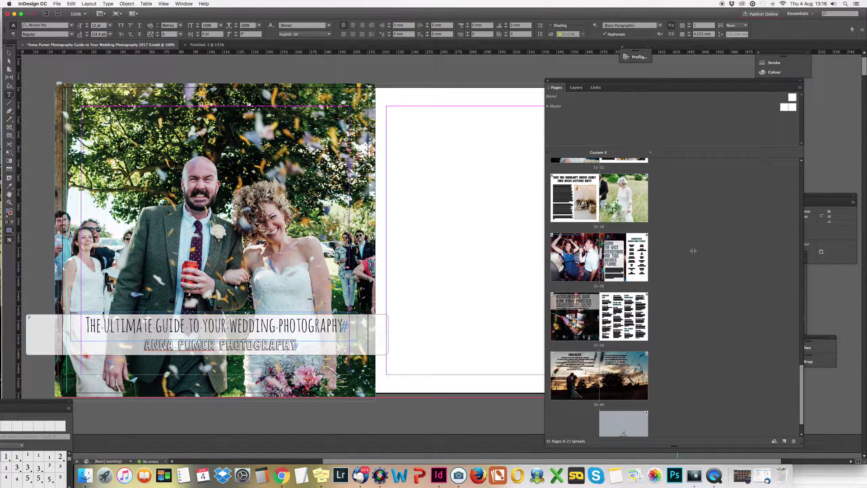
scroll(693, 250, "up", 15)
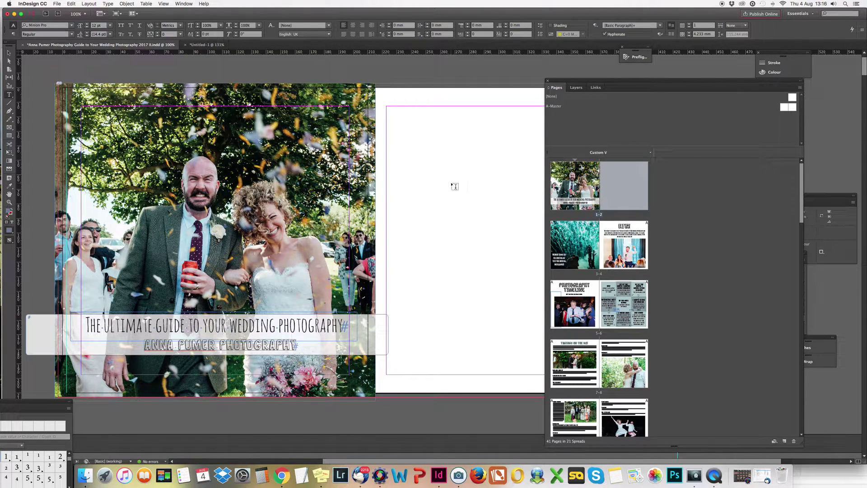
scroll(454, 186, "right", 5)
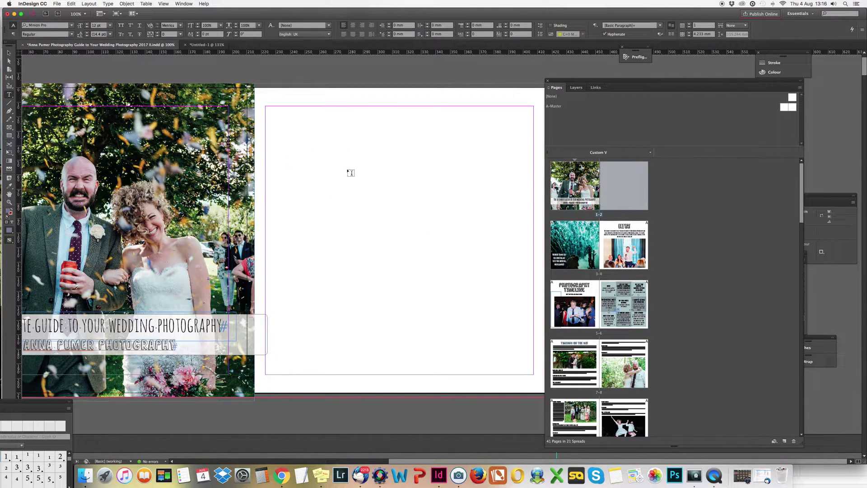
Drag wedding-13.jpg from Finder onto page 2 of the guide.
left_click(83, 475)
left_click(768, 295)
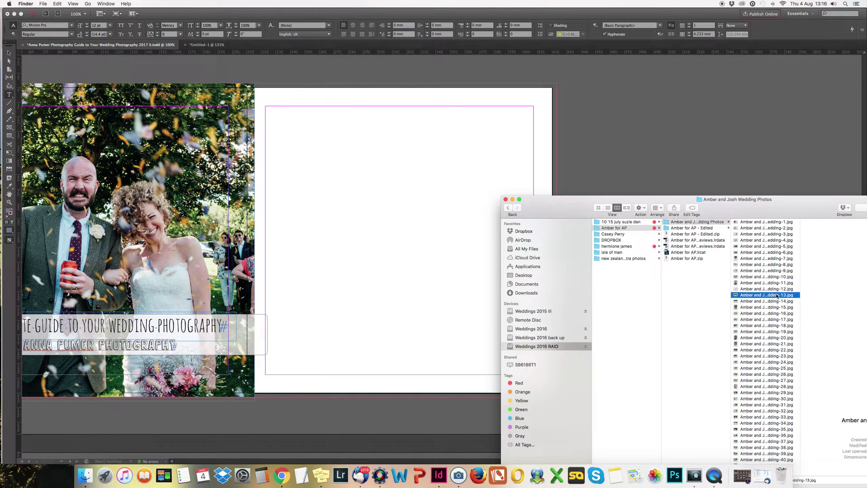
left_click_drag(737, 295, 357, 191)
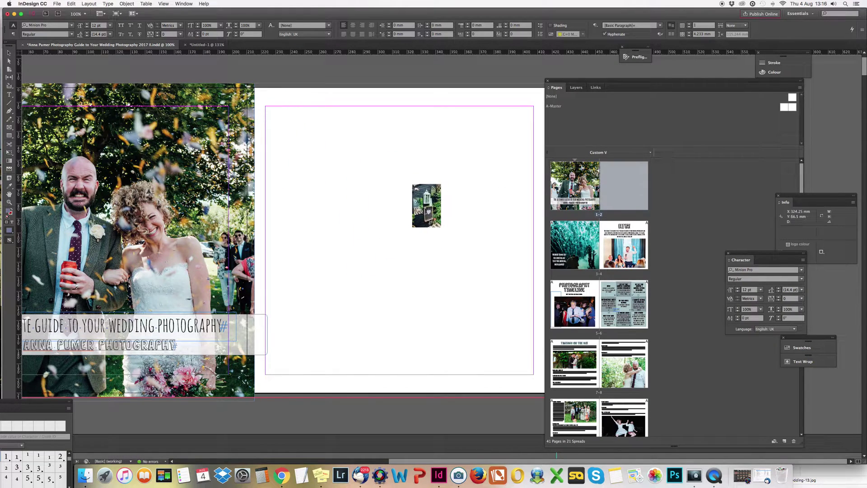
Place the garden wall photo as a frame on page 2 and select it.
left_click_drag(440, 266, 443, 270)
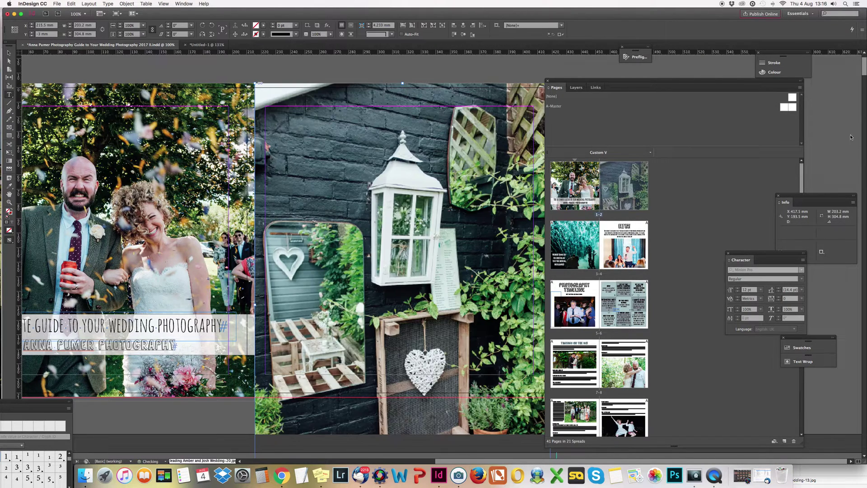
left_click(777, 81)
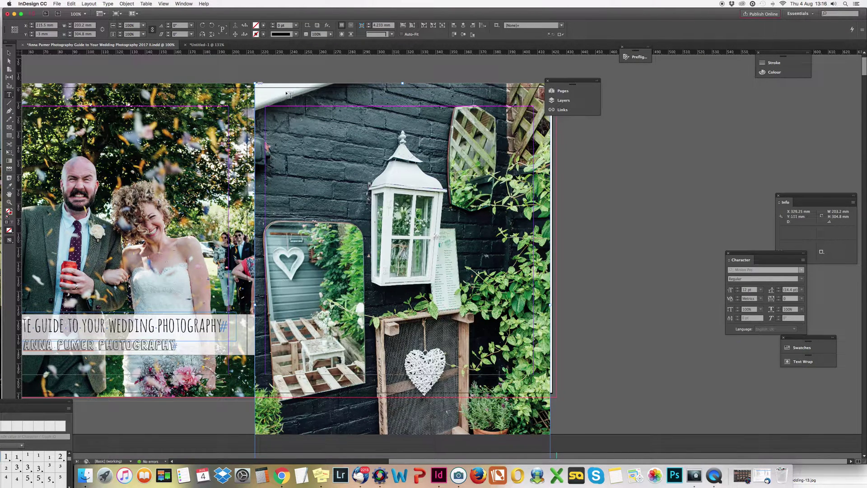
left_click(9, 52)
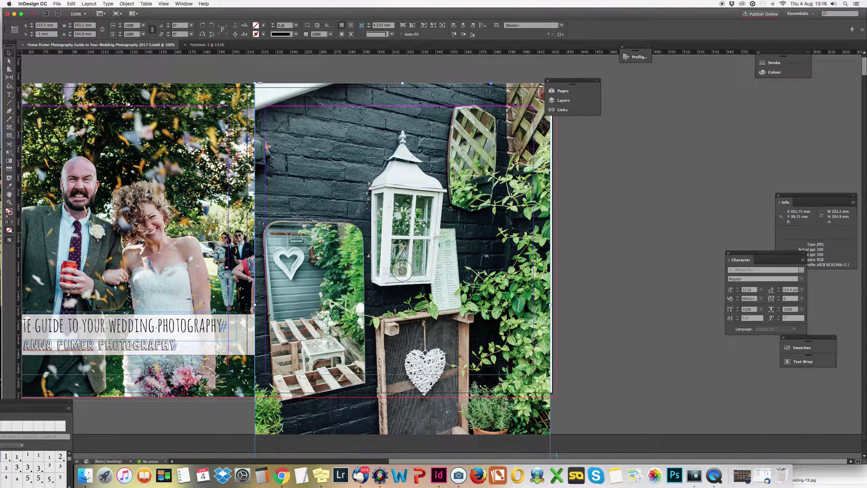
left_click_drag(490, 240, 493, 239)
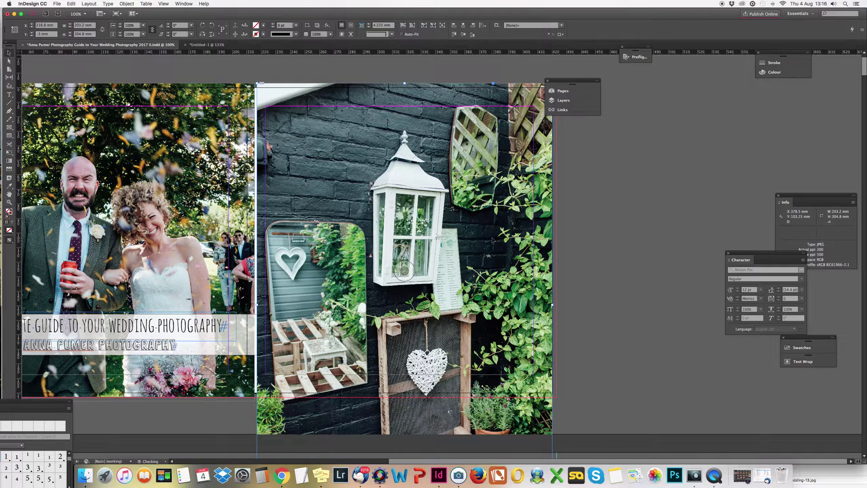
Widen the photo frame to about 213 mm, past the page edges into the bleed.
left_click_drag(256, 304, 255, 304)
left_click_drag(552, 305, 565, 306)
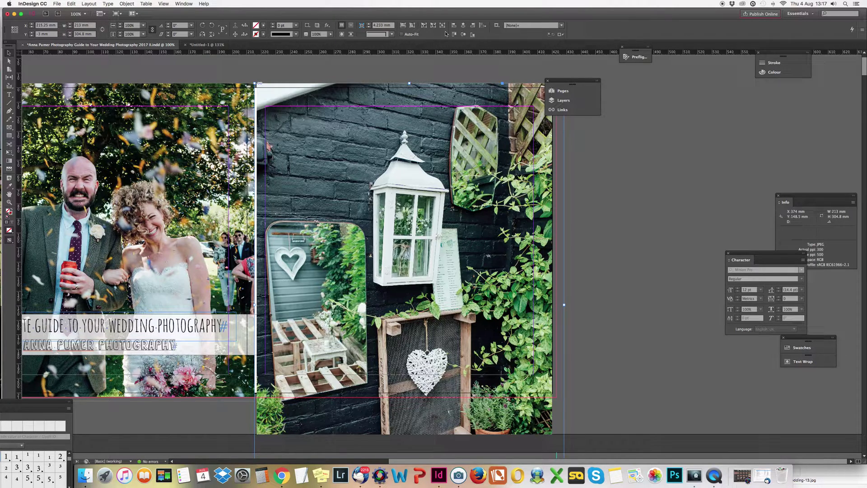
left_click(404, 29)
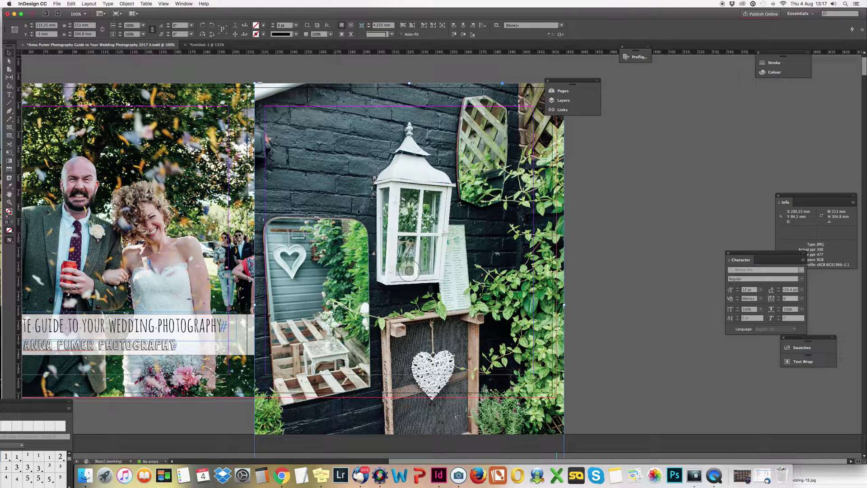
Shift the photo upward inside its frame to about -2.25 mm by -23.283 mm.
left_click(408, 269)
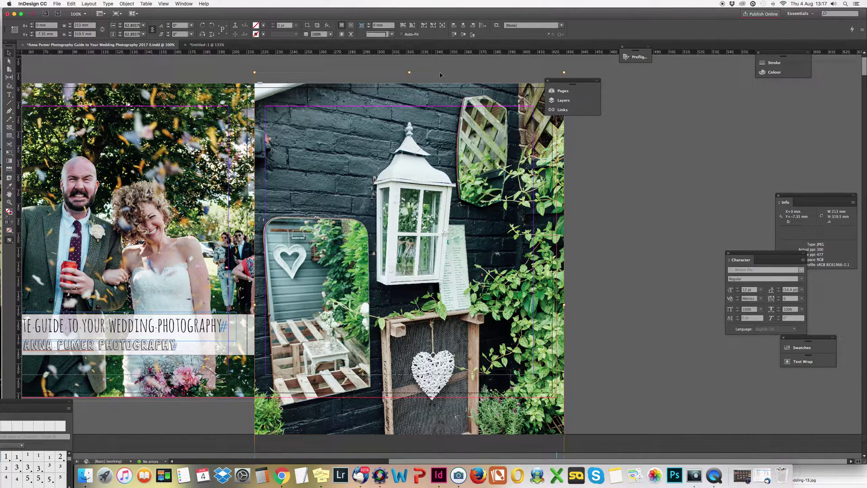
left_click_drag(408, 281, 407, 315)
scroll(412, 270, "up", 1)
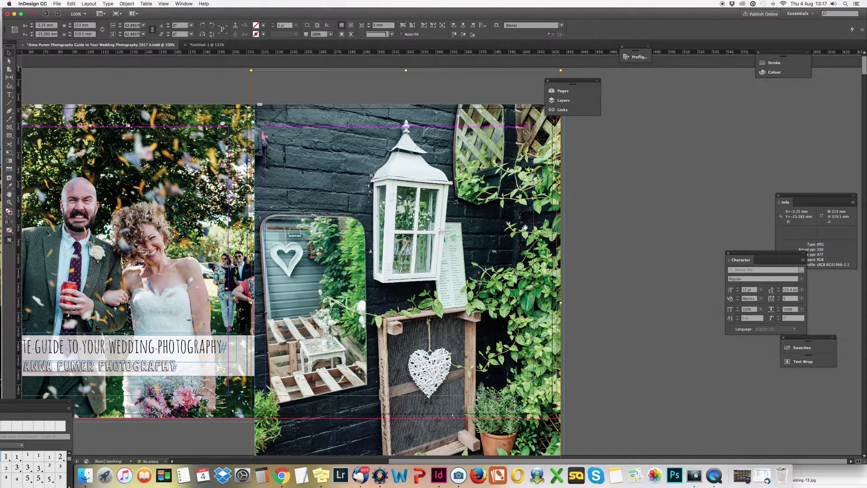
Draw a text frame on the right page and type the photographer's website address.
left_click(600, 263)
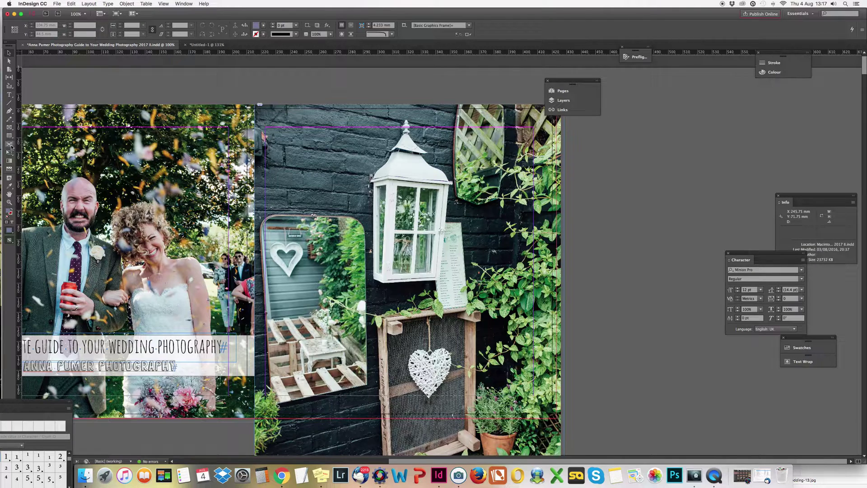
left_click(10, 93)
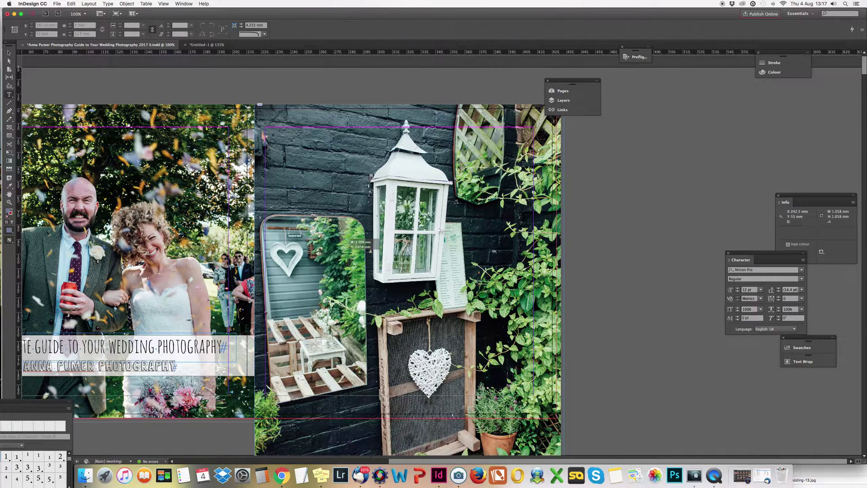
left_click_drag(293, 185, 458, 297)
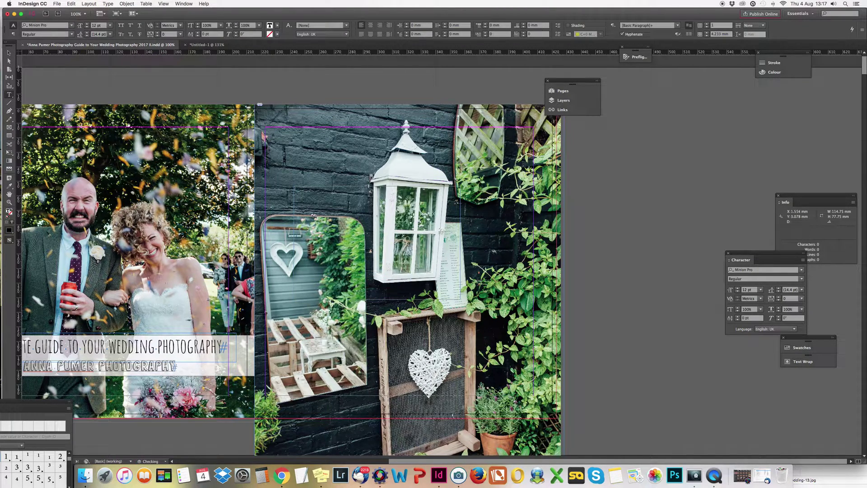
type("www.annapumer.com")
Colour the text [Paper] white and enlarge it to 23 pt.
left_click_drag(340, 197, 280, 189)
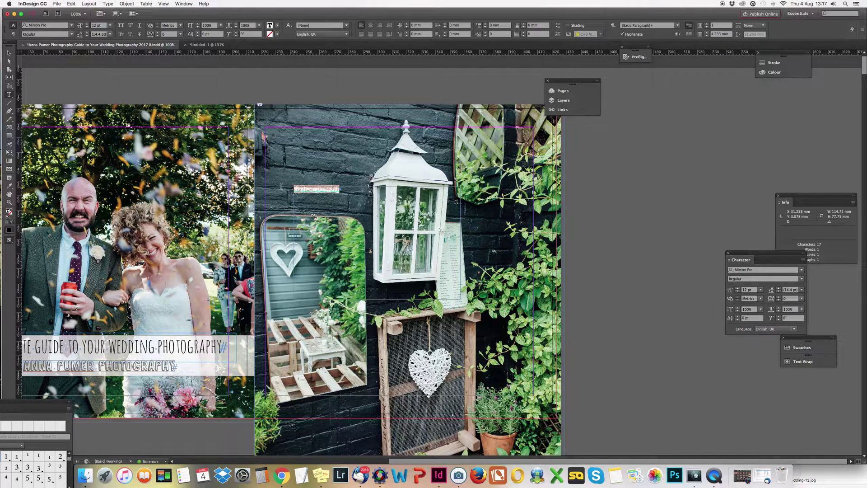
left_click(277, 26)
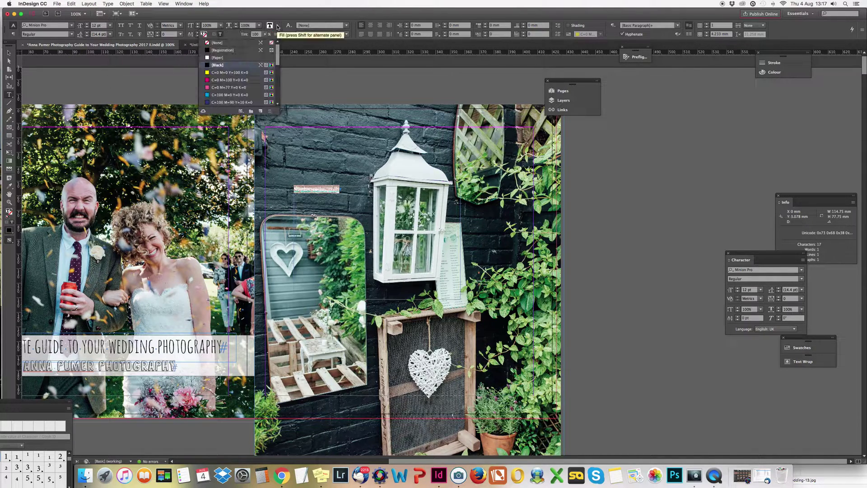
left_click(239, 58)
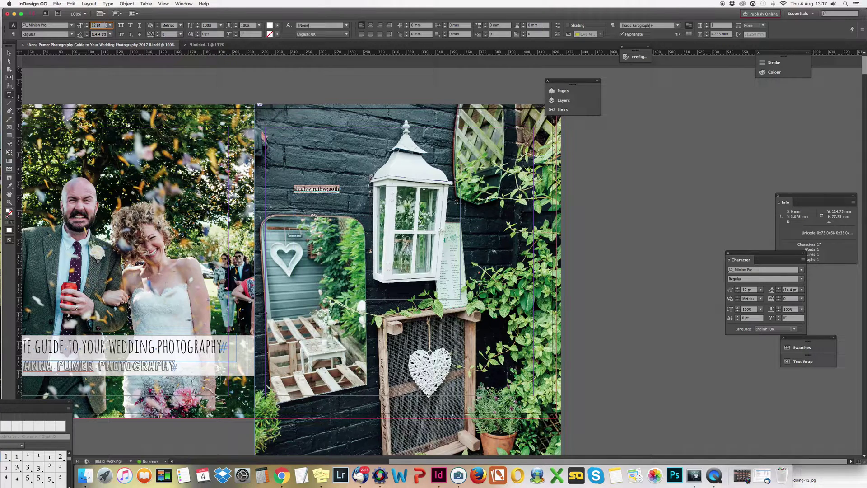
key("Up")
key("Up")
key("Up")
key("Up")
key("Up")
key("Up")
key("Up")
key("Up")
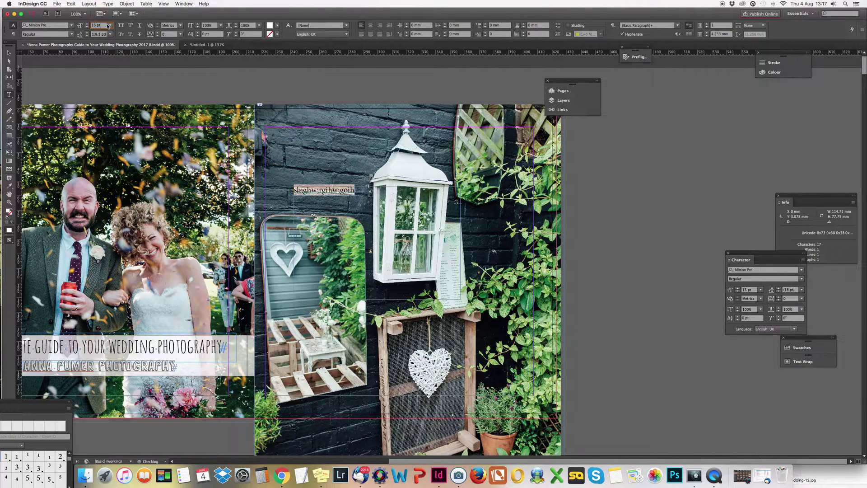
key("Up")
key("Up")
key("Up")
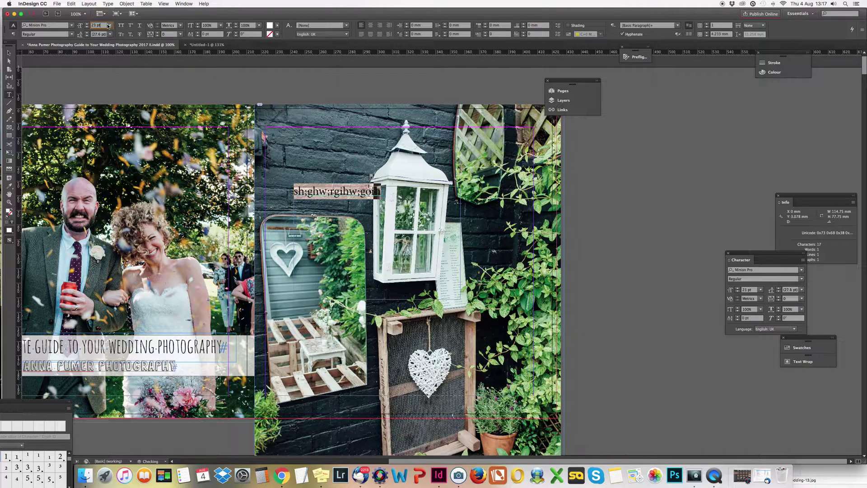
left_click(71, 25)
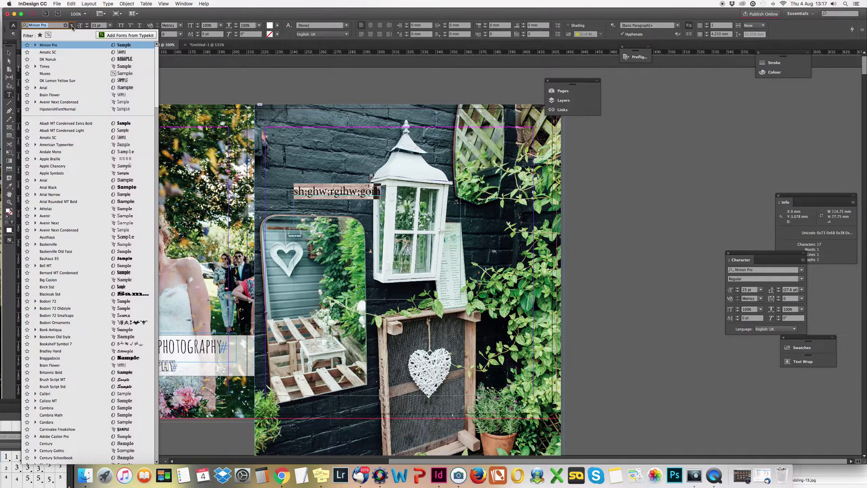
Set the heading in DK Nanuk at 35 pt.
left_click(68, 60)
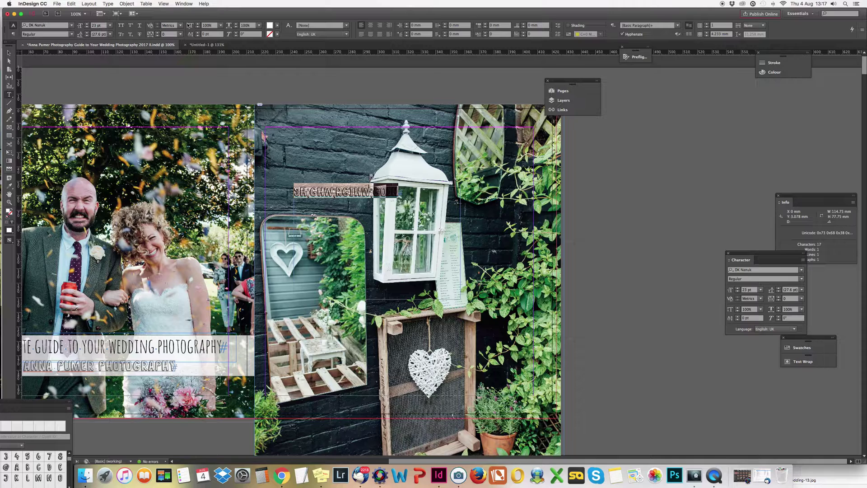
left_click(104, 25)
key("Up")
key("Up")
key("Up")
key("Up")
key("Up")
key("Up")
key("Up")
key("Up")
key("Up")
key("Up")
key("Up")
key("Up")
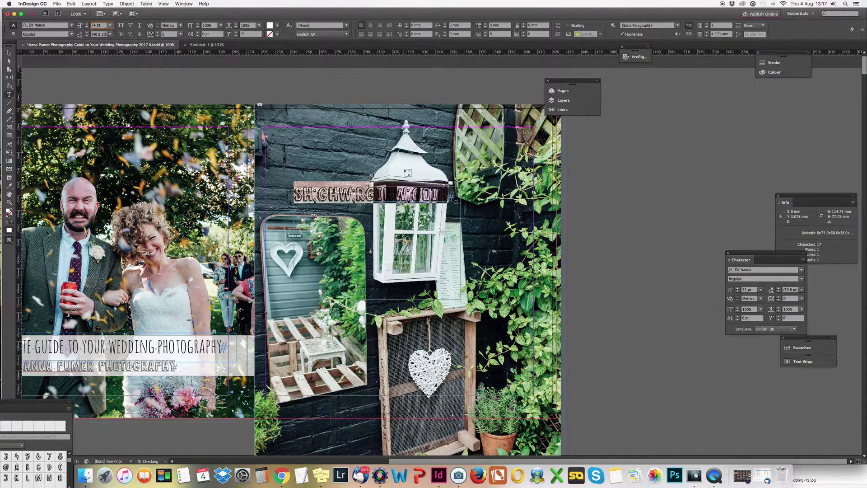
key("Escape")
key("super+a")
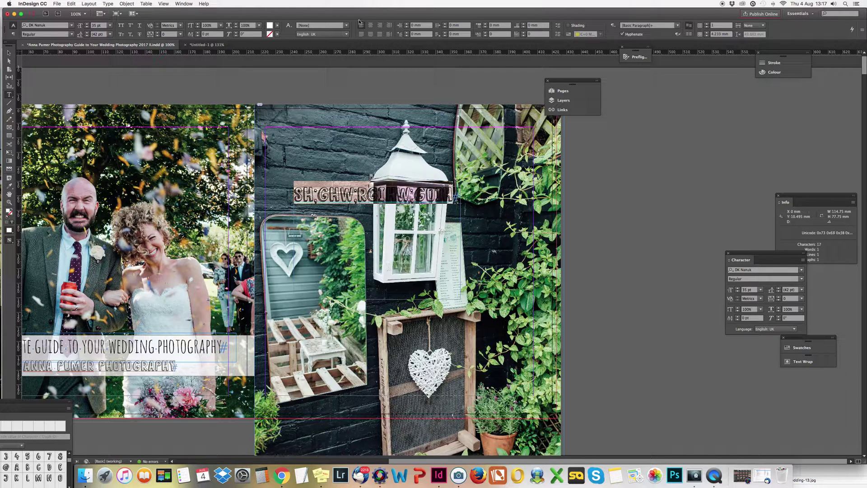
Centre-align the heading within its frame.
left_click(277, 34)
left_click(371, 26)
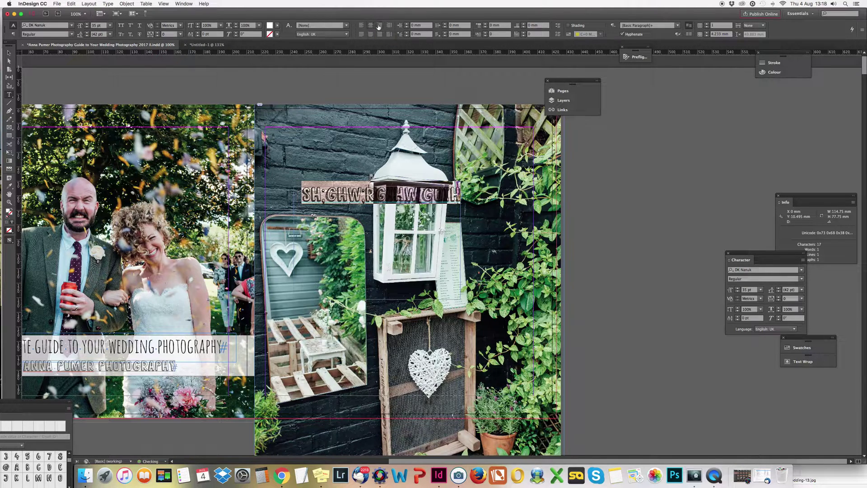
left_click(390, 26)
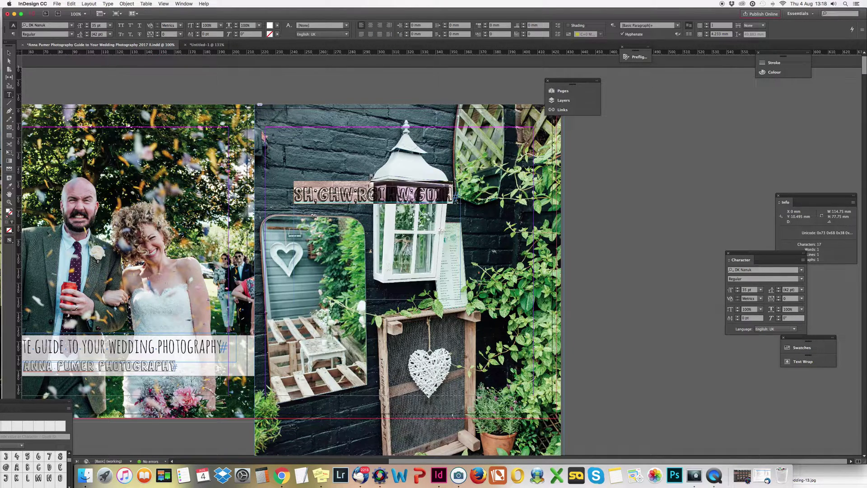
left_click(330, 195)
scroll(167, 105, "left", 3)
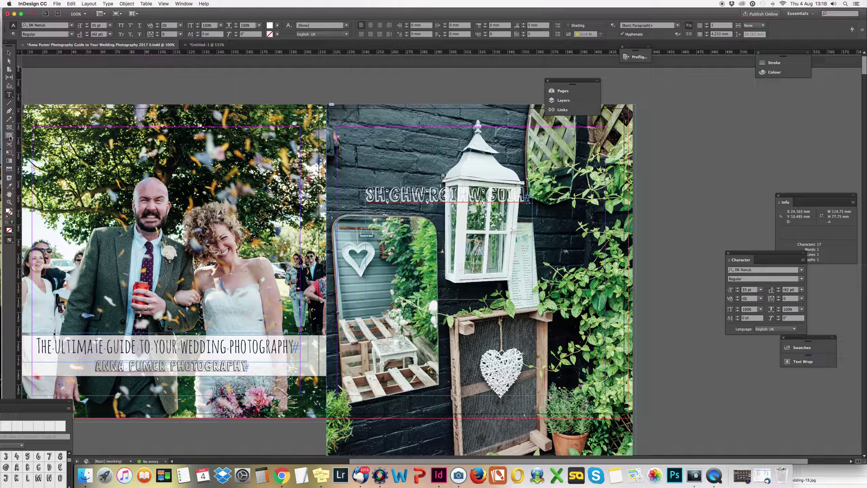
Draw a rectangle over the heading filled [Black] at 56% opacity.
left_click(10, 137)
left_click_drag(349, 177, 545, 218)
left_click(264, 26)
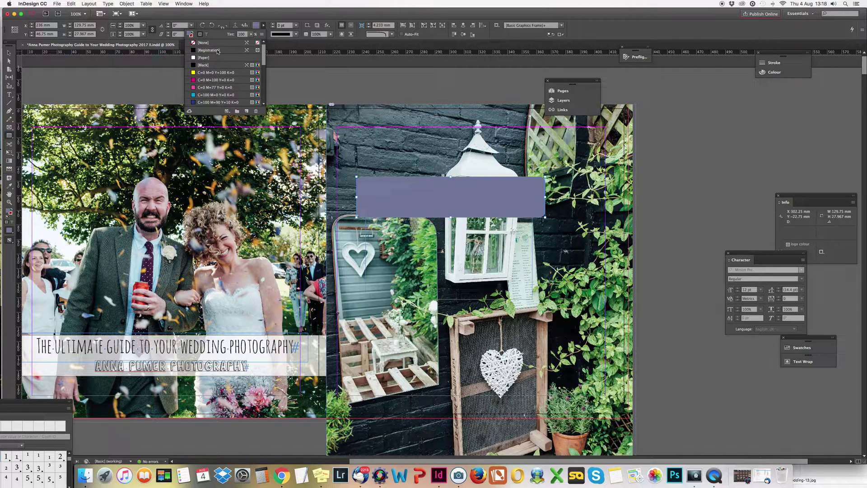
left_click(213, 65)
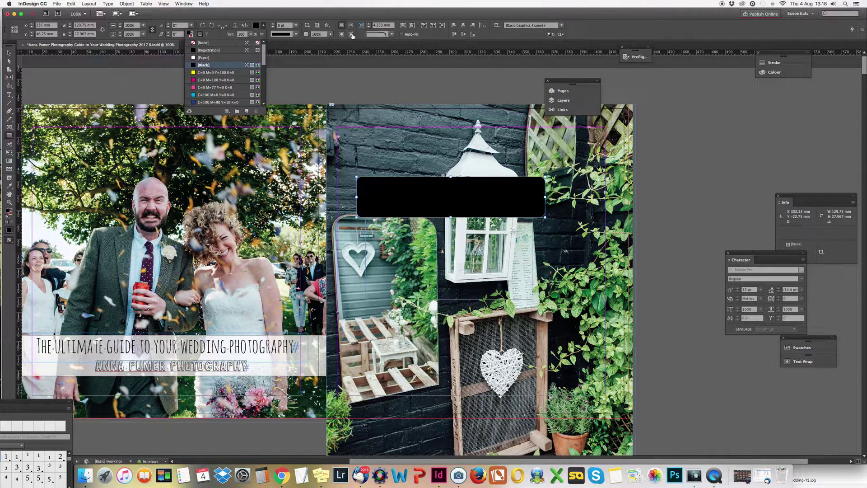
left_click(331, 34)
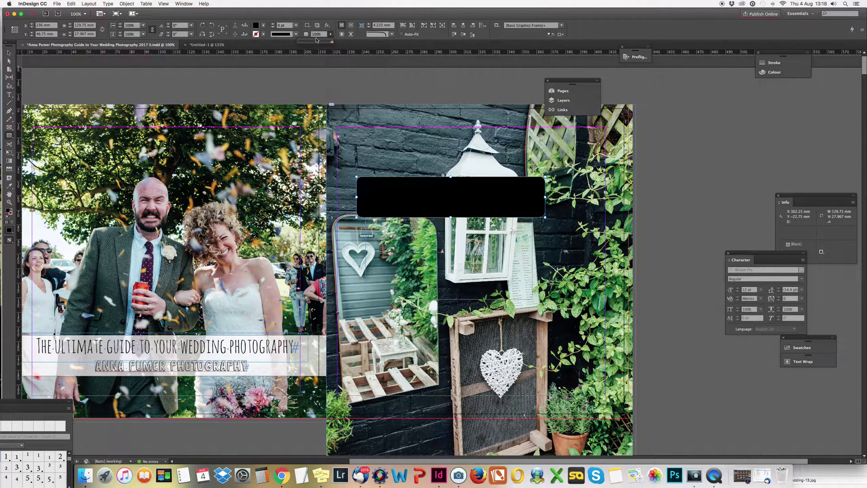
left_click(317, 42)
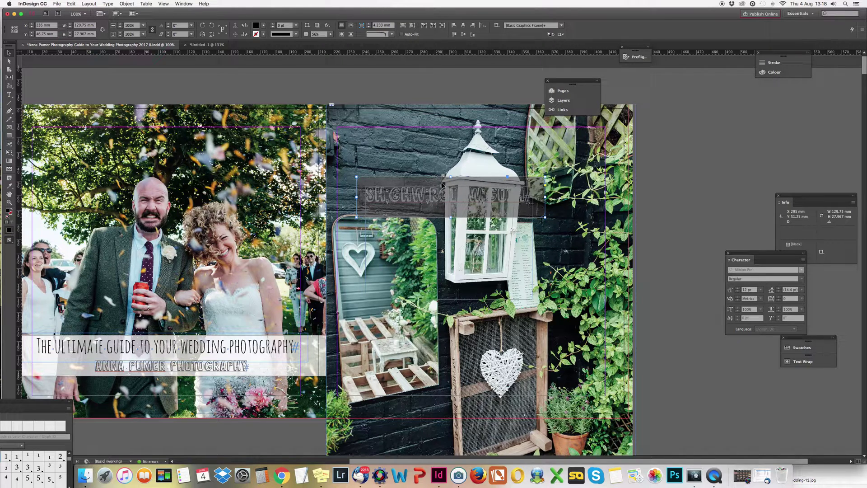
Send the black rectangle backward behind the heading text.
right_click(442, 185)
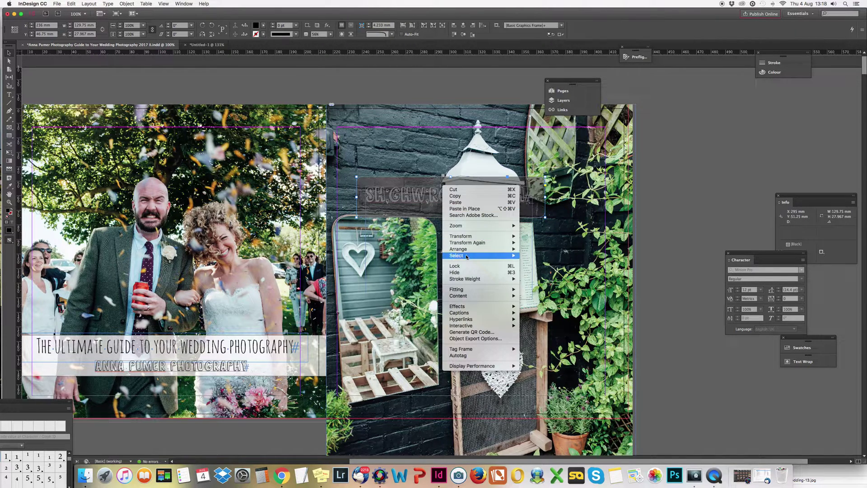
mouse_move(467, 249)
left_click(547, 250)
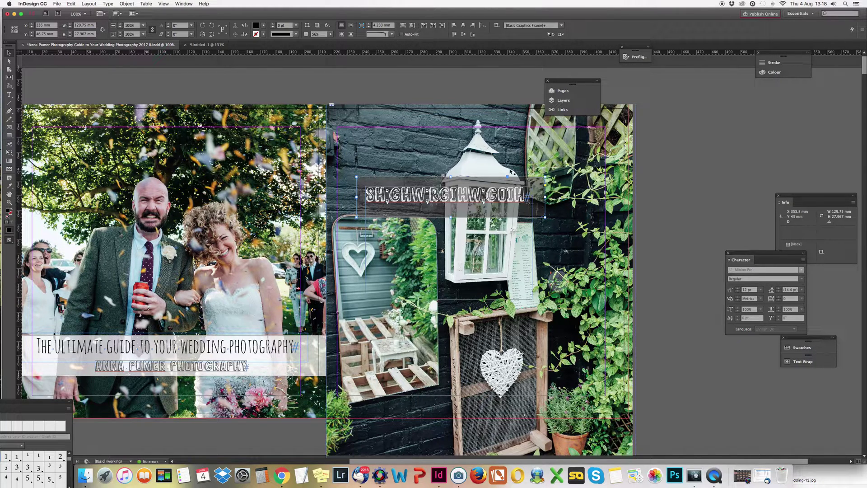
Round the rectangle's corners with an 8 mm radius, then select the left-page wedding photo.
left_click(391, 35)
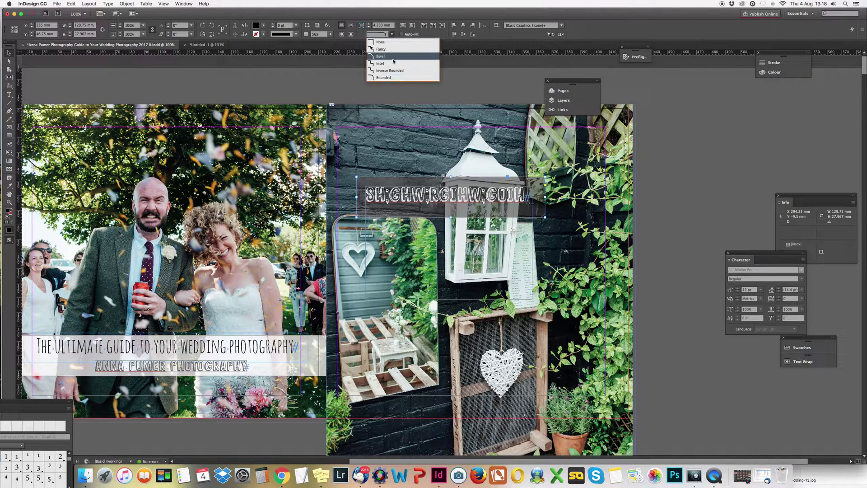
left_click(396, 78)
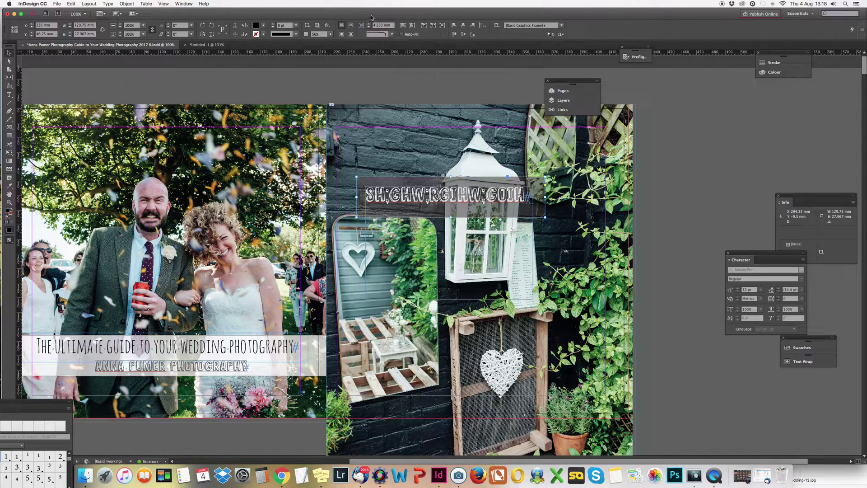
left_click(369, 24)
left_click(369, 27)
left_click(369, 27)
left_click(369, 28)
left_click(323, 140)
scroll(173, 262, "left", 3)
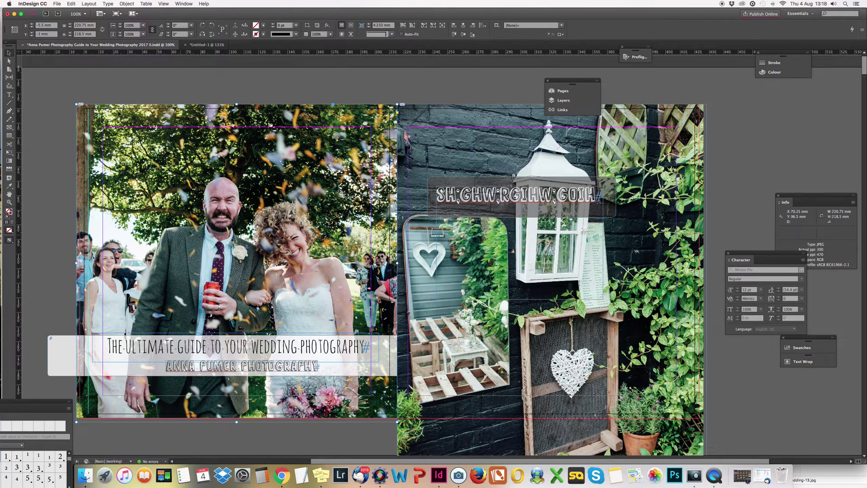
Draw a test text frame near the lantern typing 'ddsr', then select the right-page garden photo.
left_click(9, 94)
left_click(515, 194)
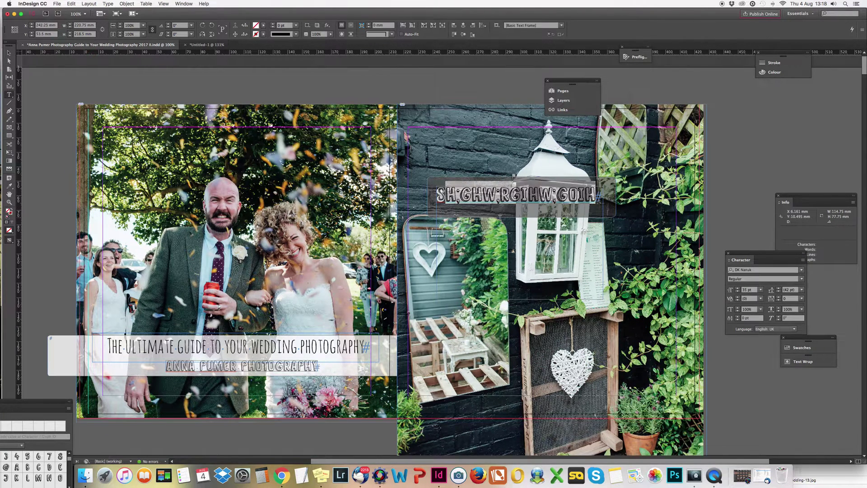
left_click(9, 95)
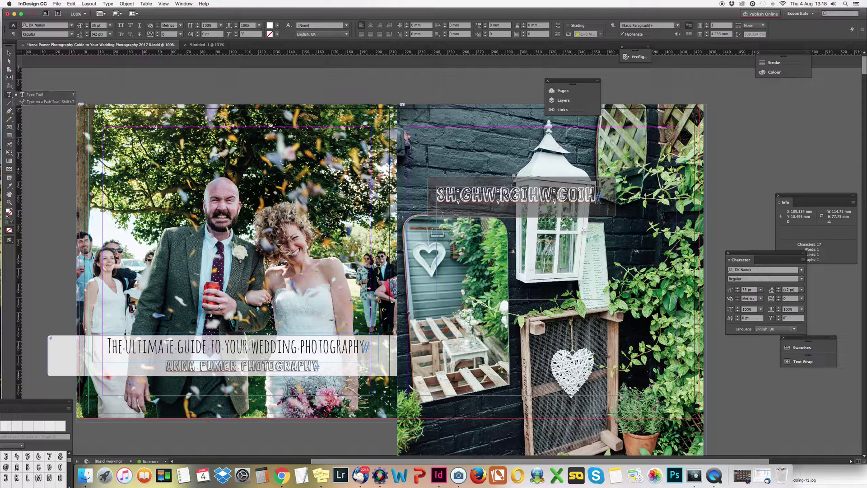
left_click(487, 209)
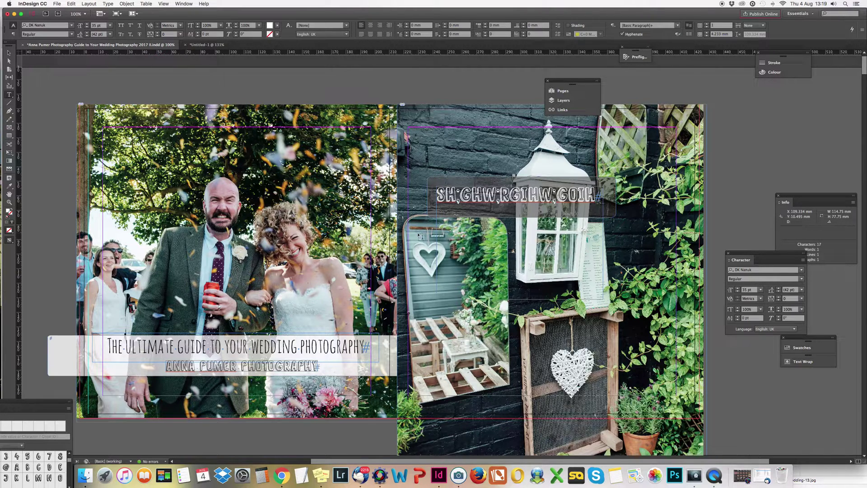
mouse_move(419, 236)
left_mouse_down()
mouse_move(519, 196)
mouse_move(498, 199)
left_mouse_up()
type("ddsr")
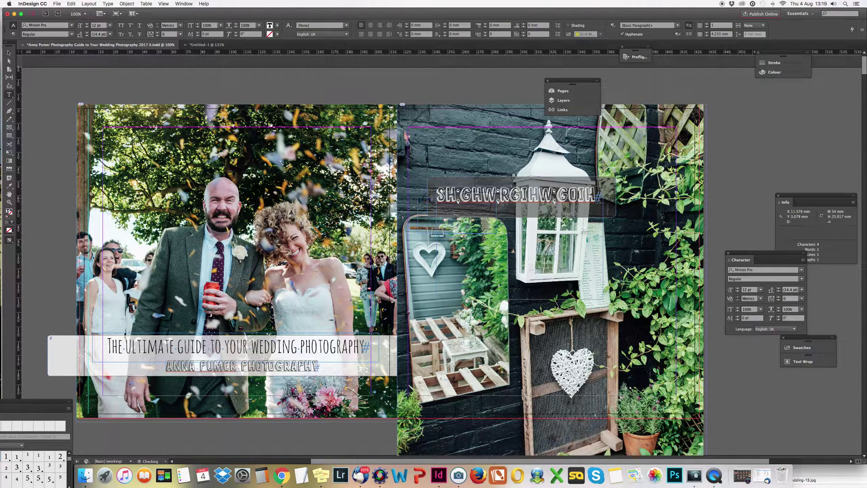
left_click(9, 53)
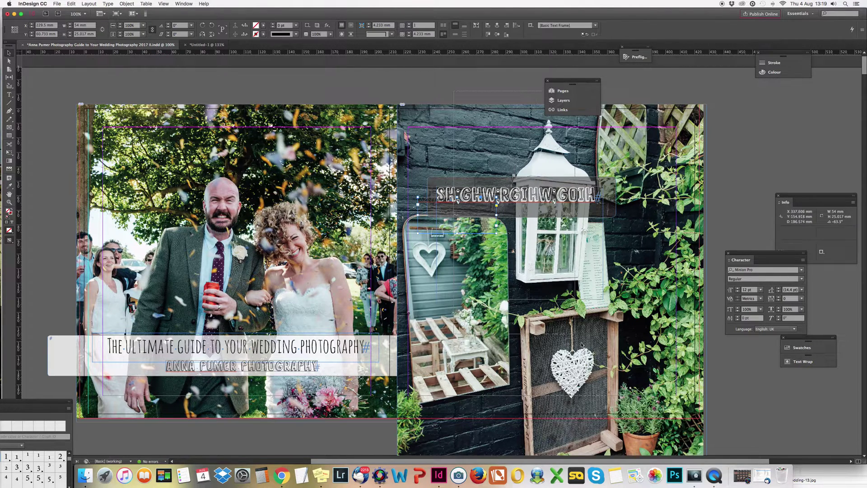
left_click(552, 281)
key("BackSpace")
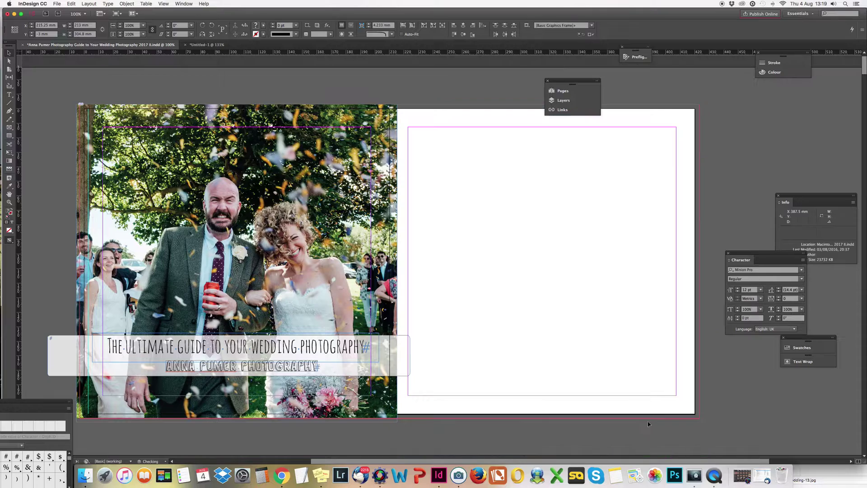
scroll(599, 309, "left", 3)
scroll(597, 308, "down", 10)
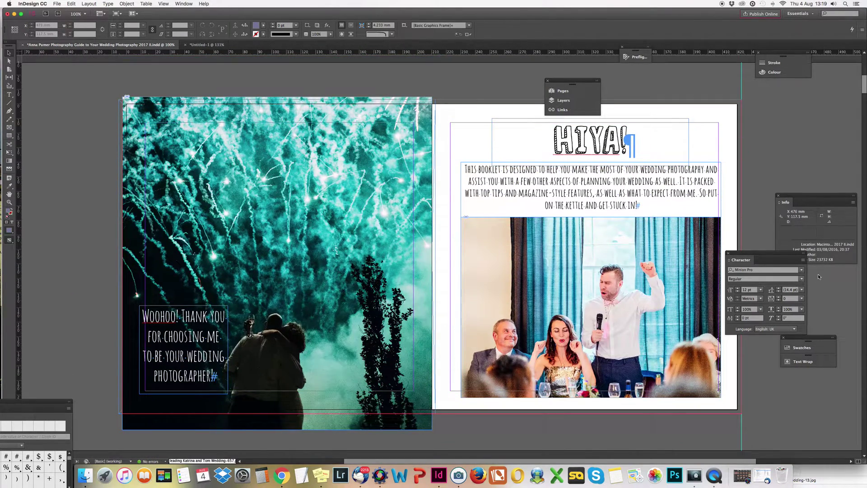
left_click(563, 91)
left_click_drag(371, 246, 400, 233)
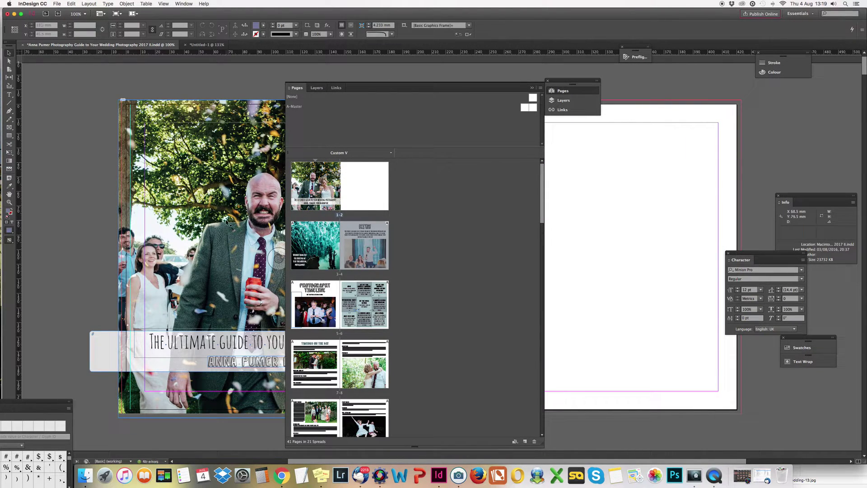
left_click(532, 88)
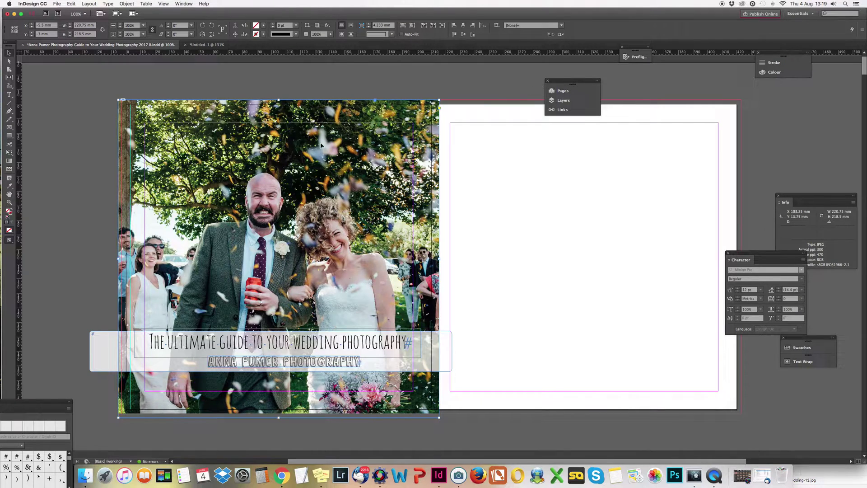
Switch the screen mode to Preview and deselect the cover photo.
scroll(59, 204, "down", 15)
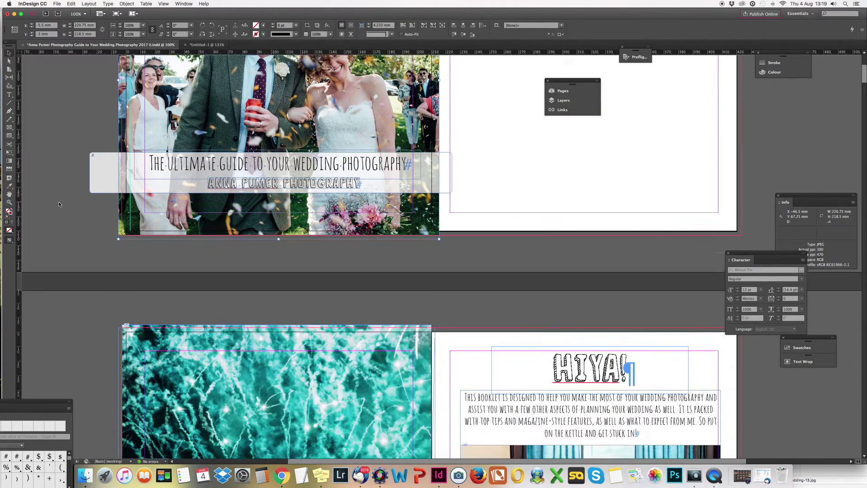
scroll(59, 204, "down", 3)
scroll(59, 204, "up", 10)
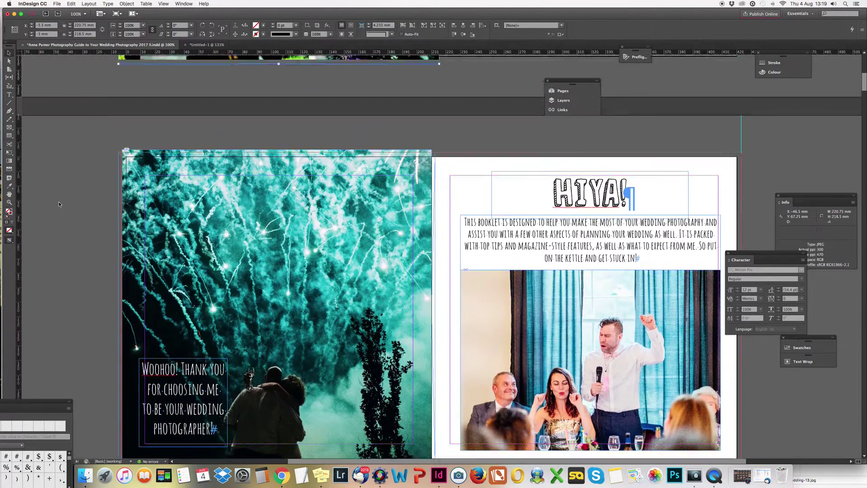
scroll(58, 204, "up", 2)
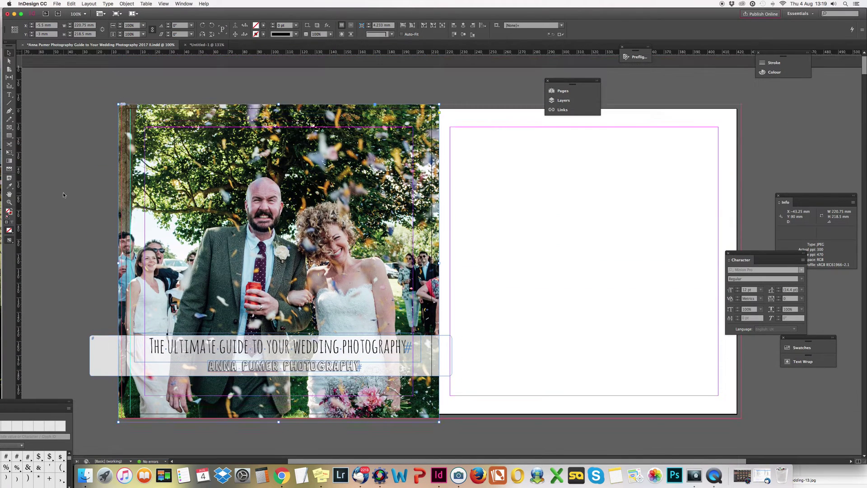
left_click(8, 241)
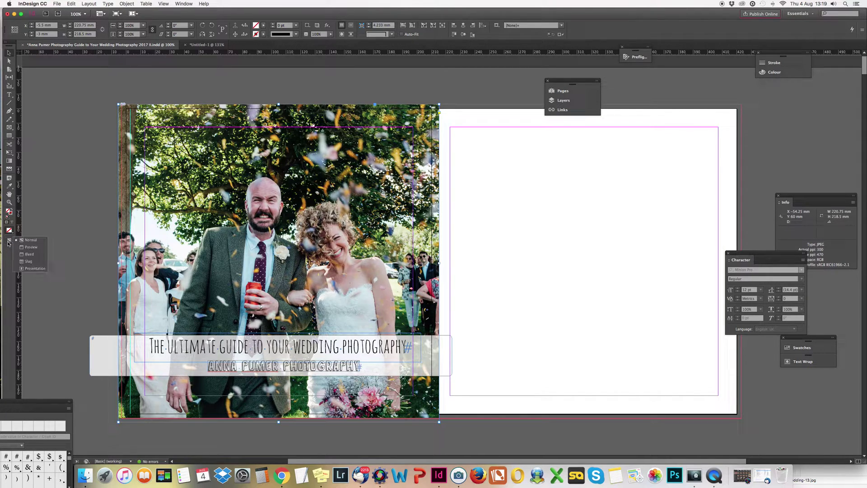
left_click(29, 247)
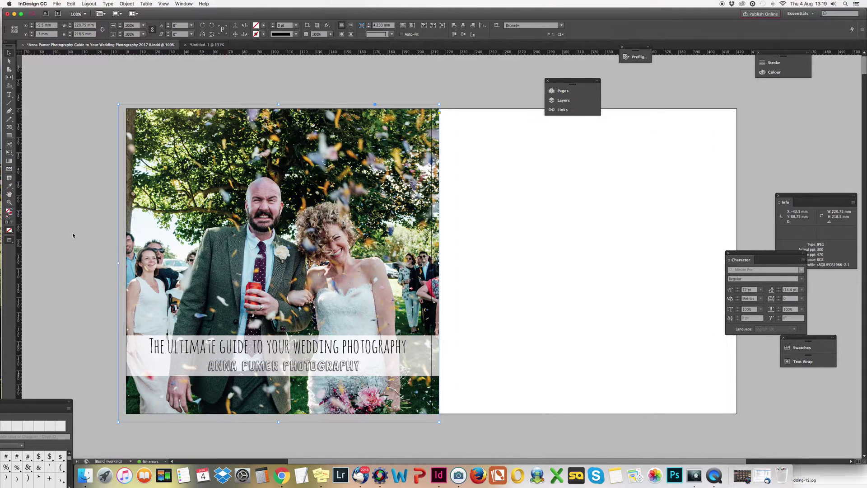
left_click(73, 235)
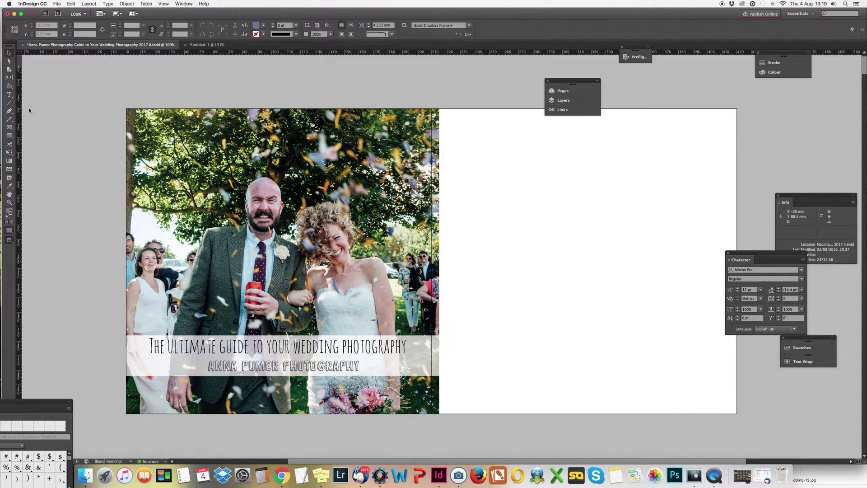
Delete the blank page 2 from the Pages panel and confirm the deletion.
left_click(571, 93)
right_click(357, 184)
left_click(365, 176)
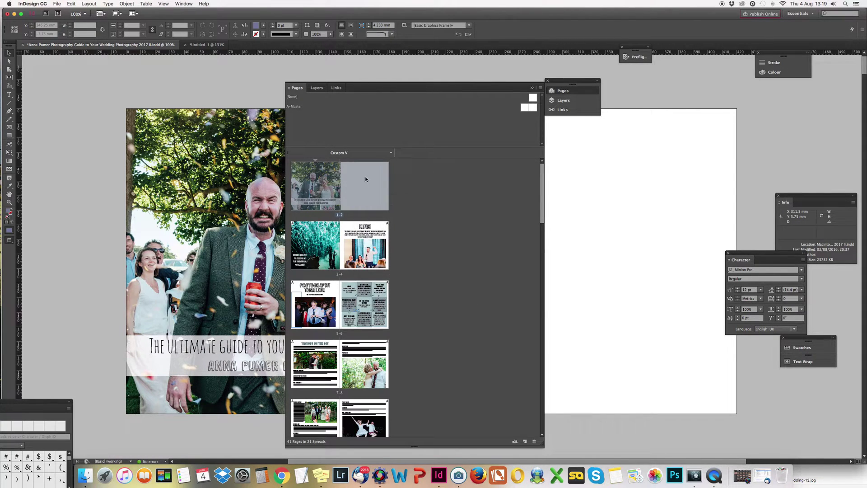
left_click(378, 188)
right_click(368, 185)
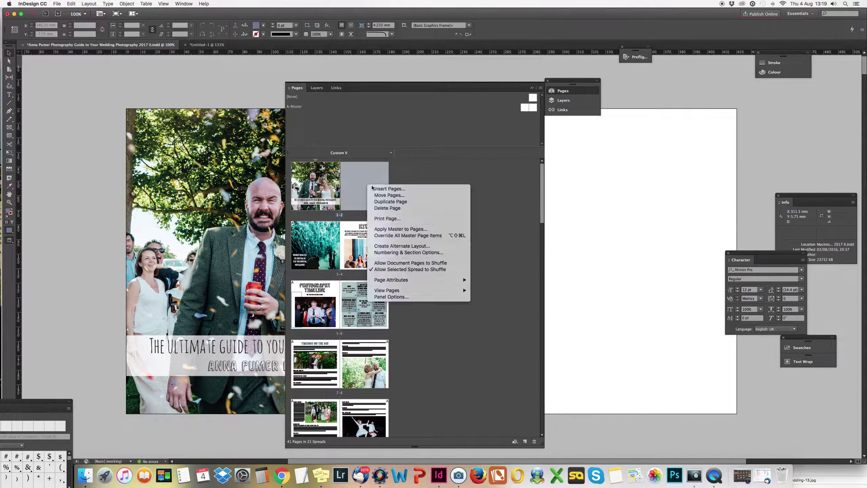
left_click(389, 208)
left_click(497, 262)
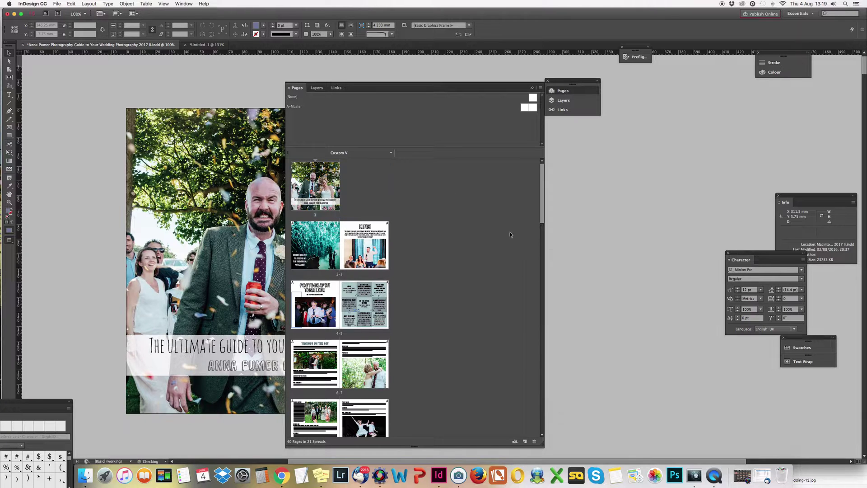
left_click(534, 88)
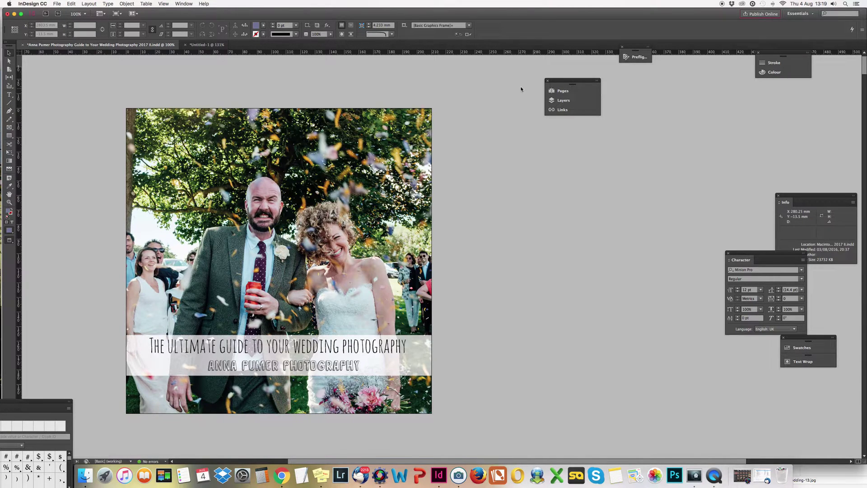
left_click_drag(579, 82, 722, 111)
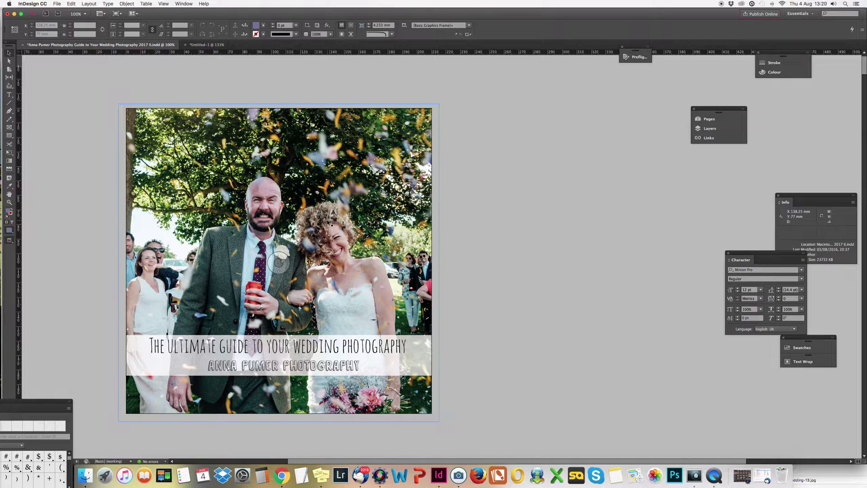
left_click(160, 4)
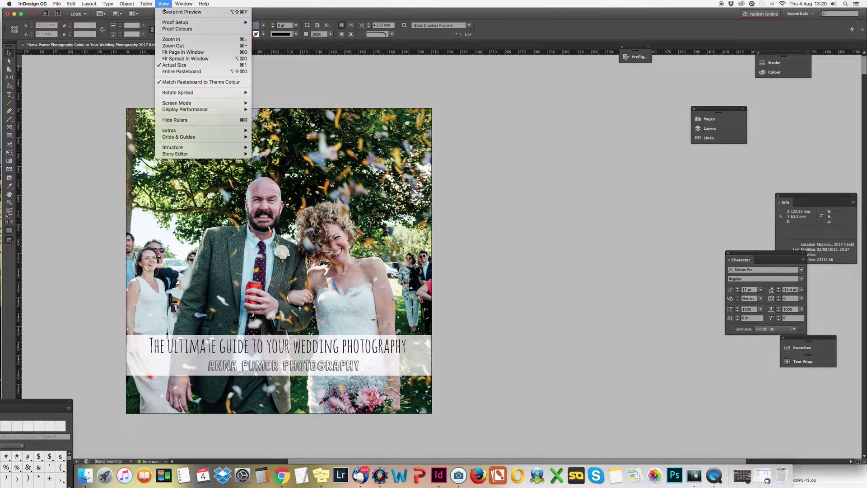
mouse_move(107, 4)
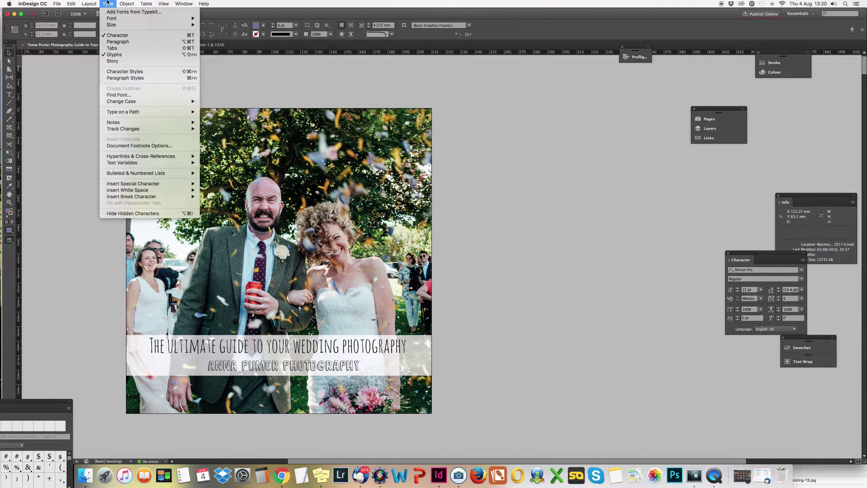
mouse_move(163, 4)
mouse_move(171, 110)
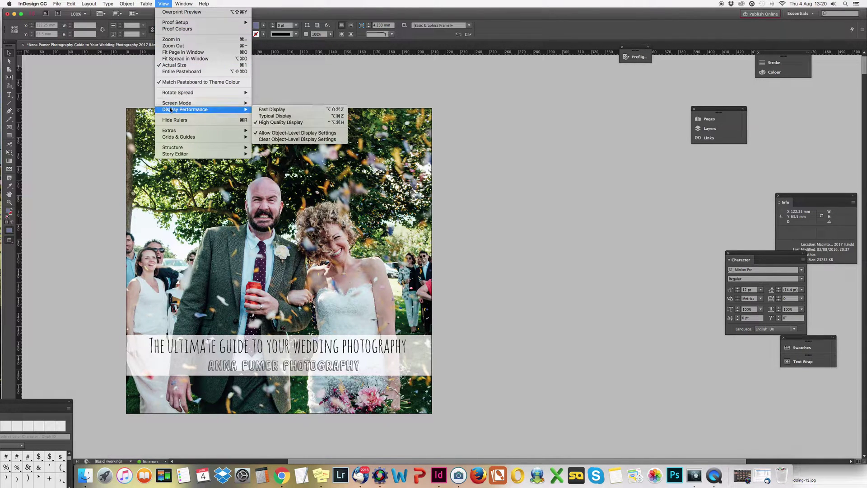
left_click(271, 115)
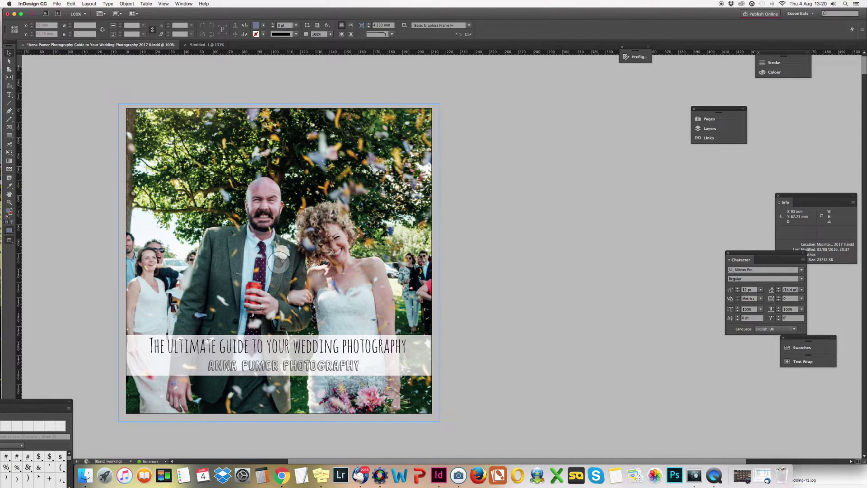
left_click(164, 4)
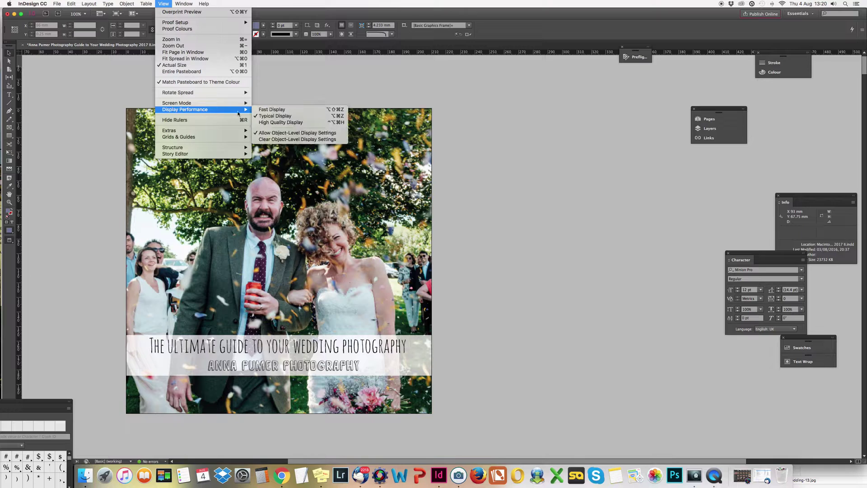
left_click(286, 120)
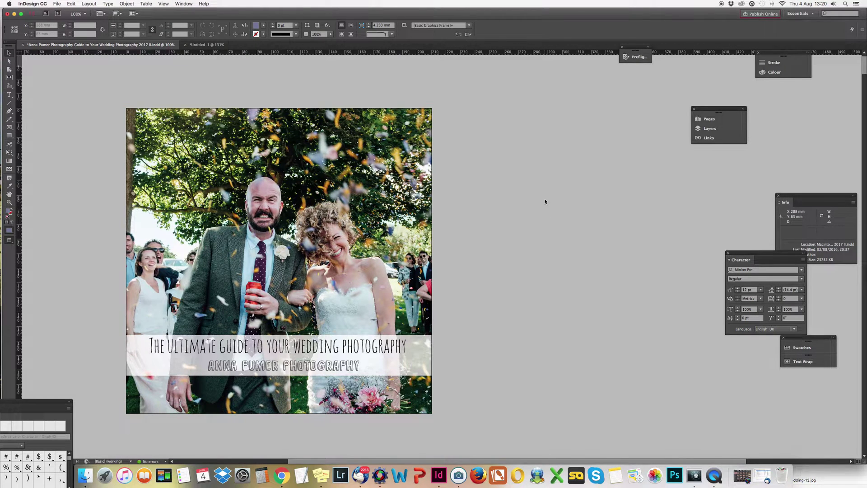
Switch from Preview to Normal screen mode and scroll to the Timings on the Day spread.
scroll(545, 201, "down", 10)
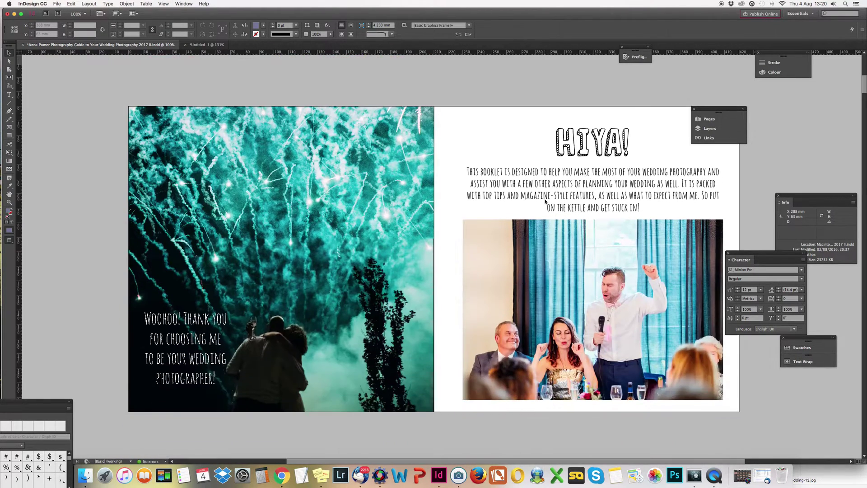
scroll(545, 201, "down", 3)
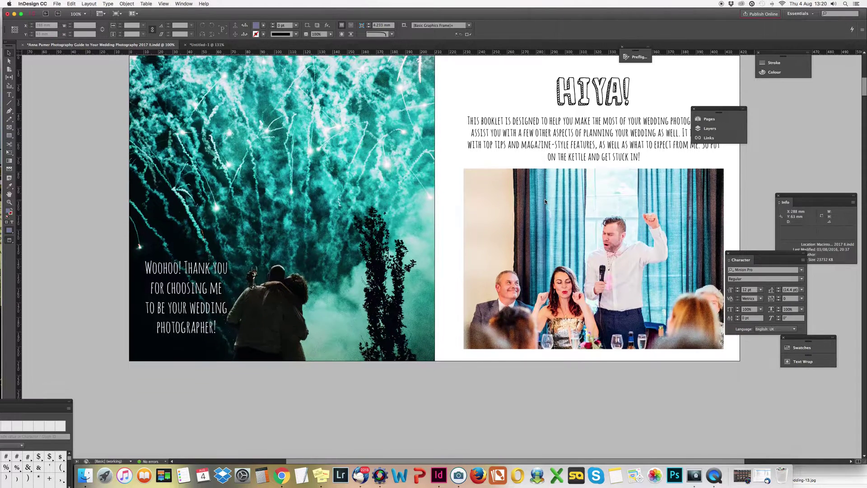
scroll(544, 202, "down", 15)
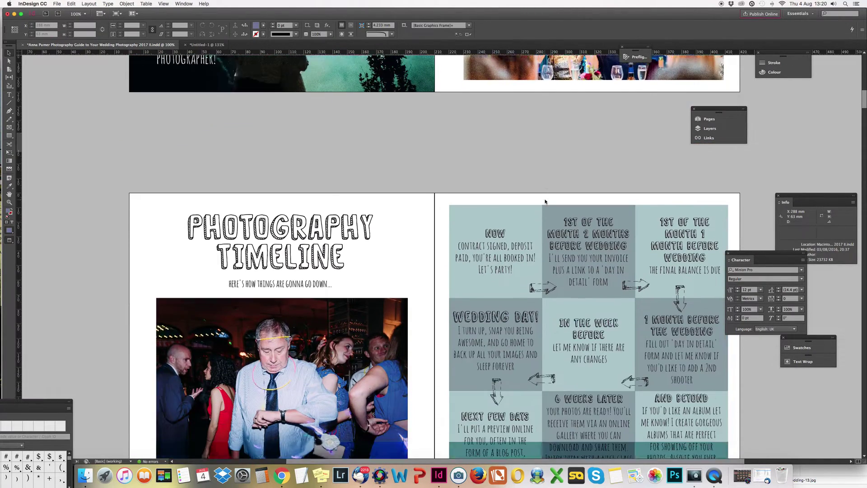
scroll(544, 201, "down", 6)
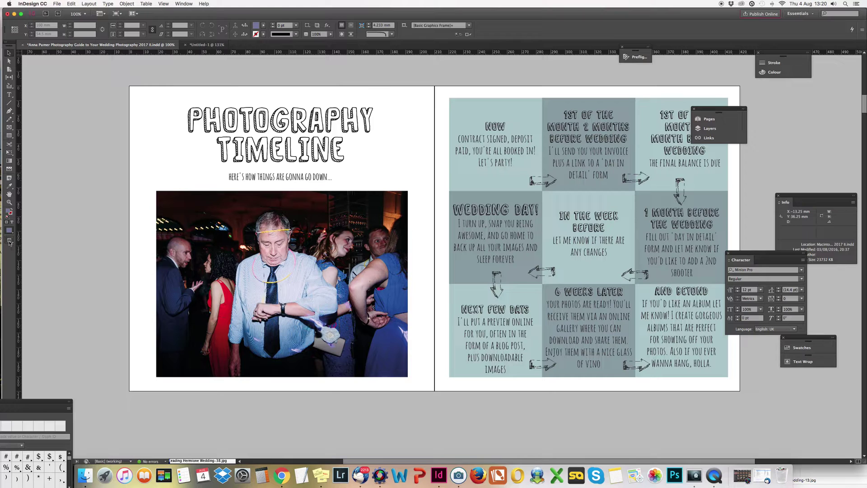
left_click_drag(9, 243, 25, 239)
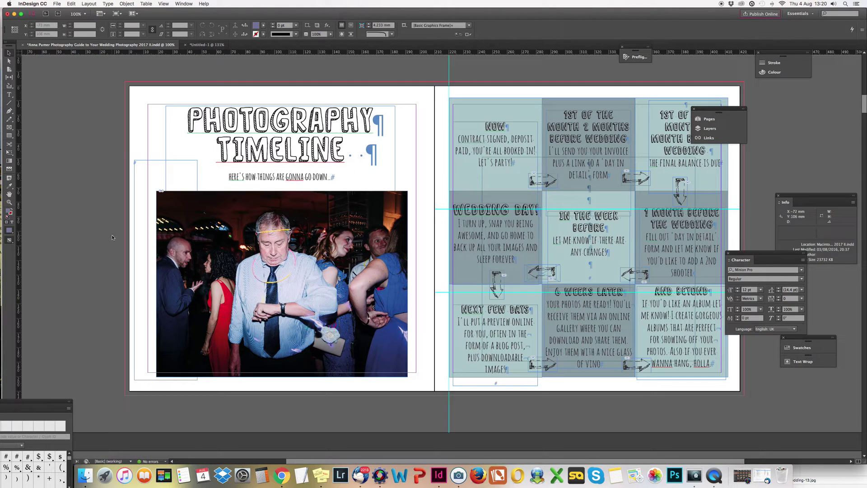
scroll(102, 231, "down", 8)
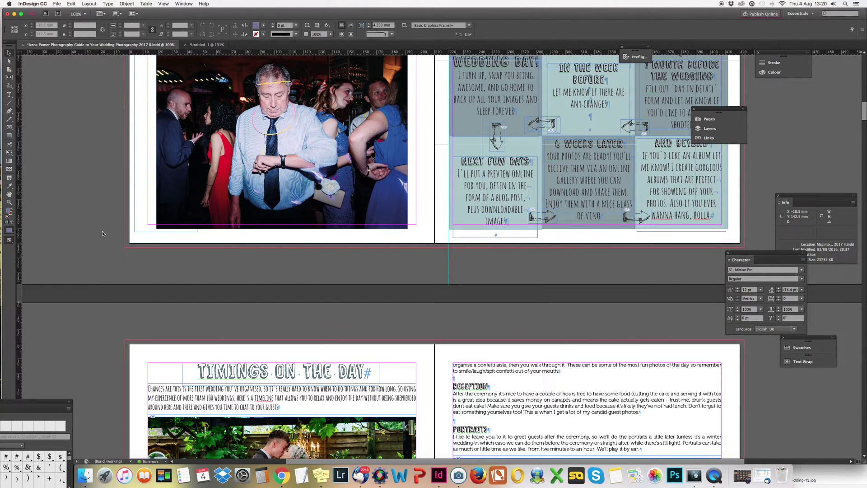
scroll(102, 231, "down", 12)
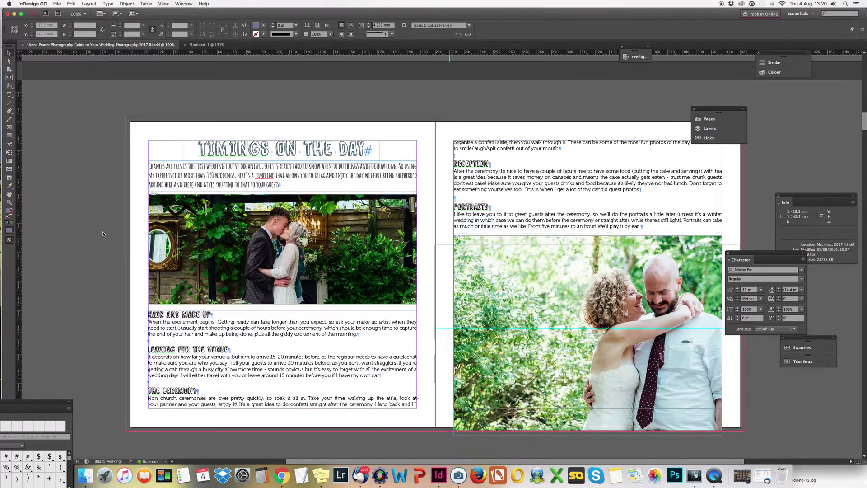
scroll(416, 244, "up", 14)
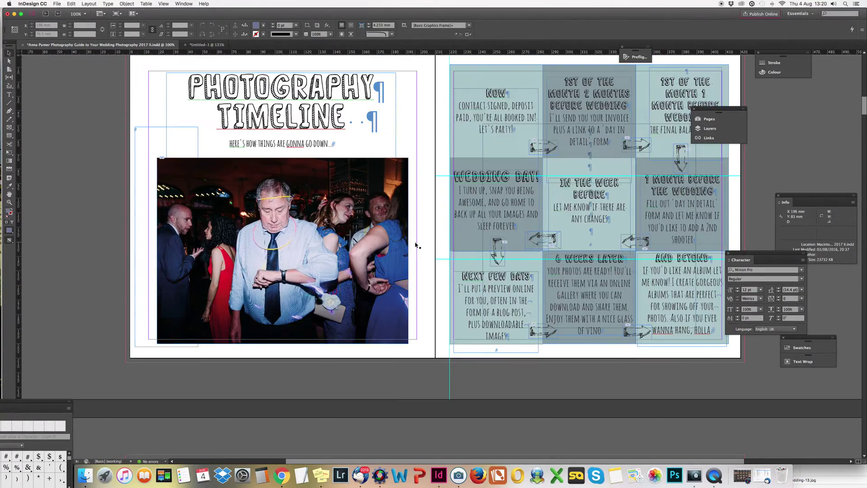
scroll(416, 244, "down", 18)
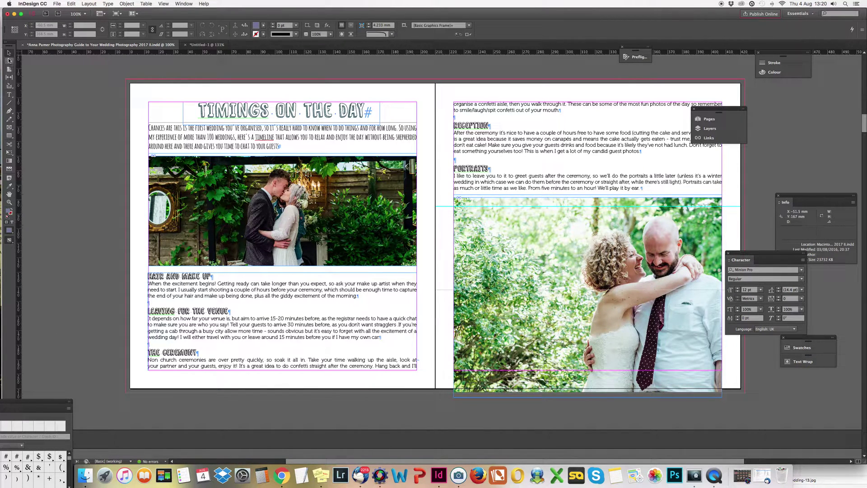
left_click(265, 317)
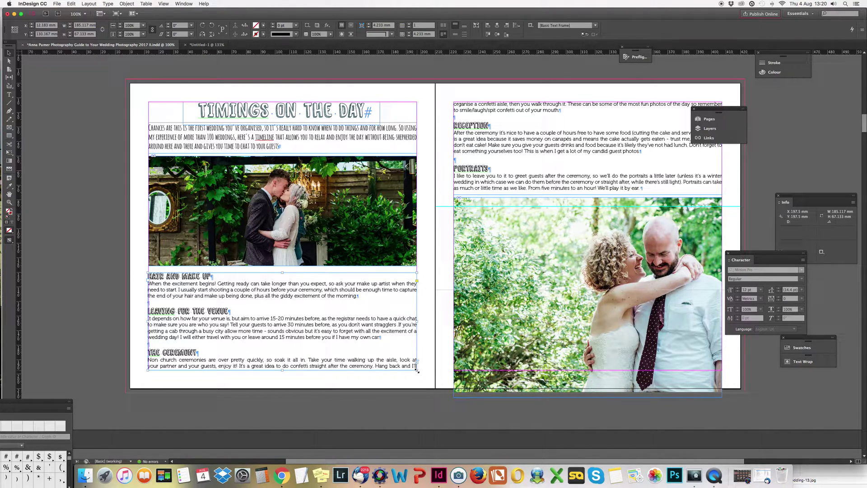
key("t")
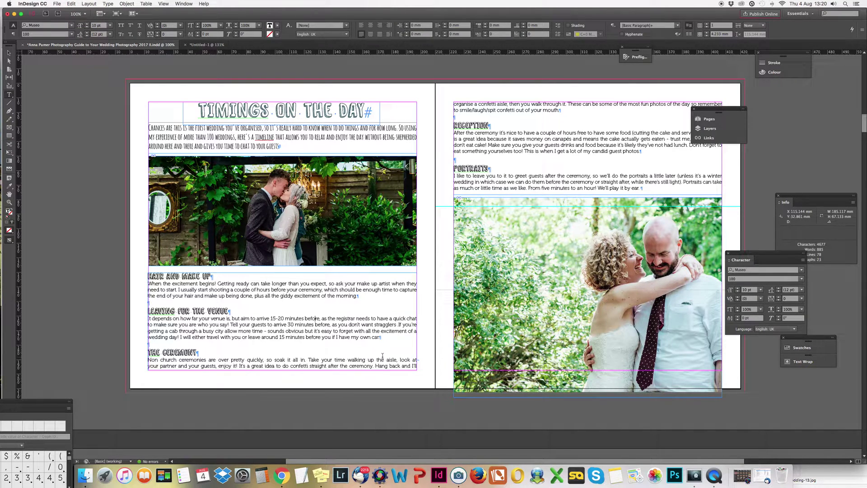
left_click(9, 52)
left_click(547, 125)
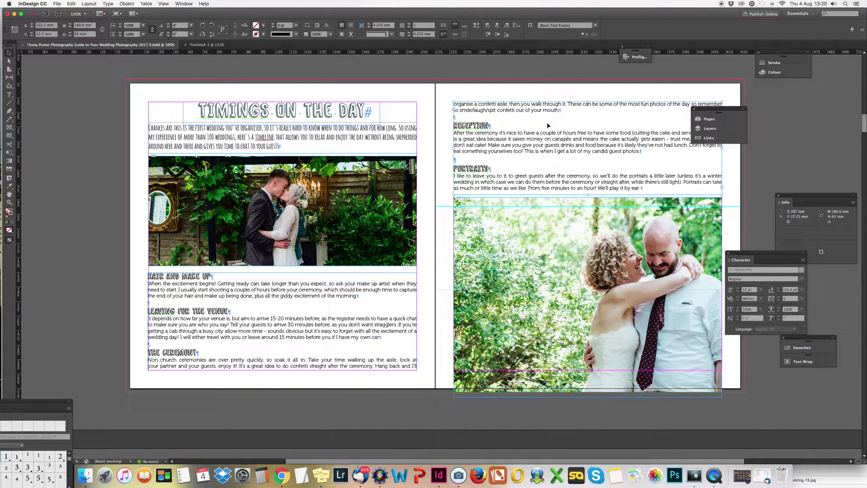
key("Delete")
scroll(547, 123, "down", 5)
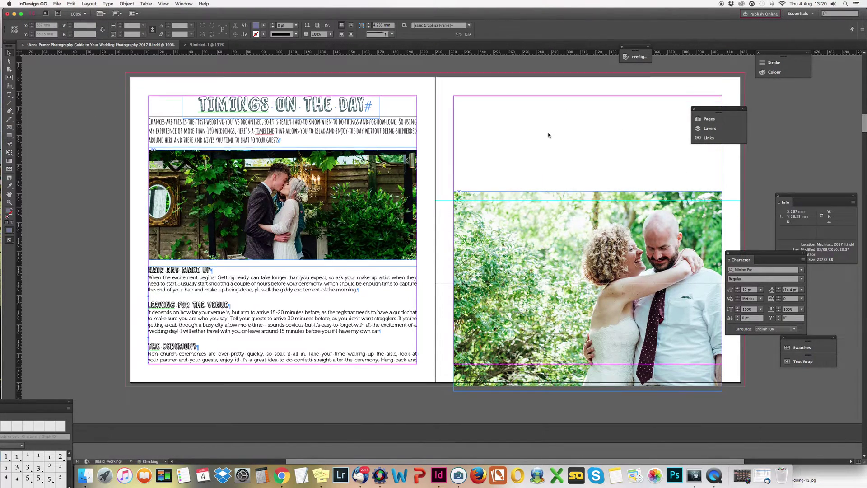
left_click(170, 377)
key("Delete")
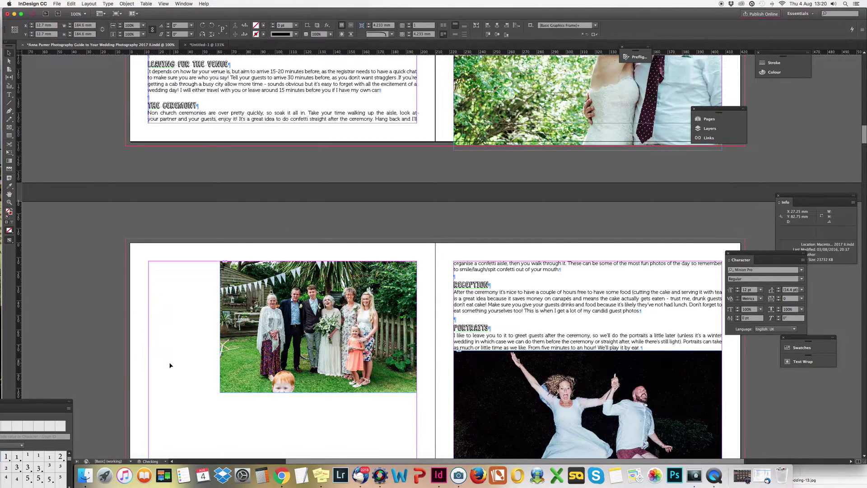
left_click(519, 310)
key("Delete")
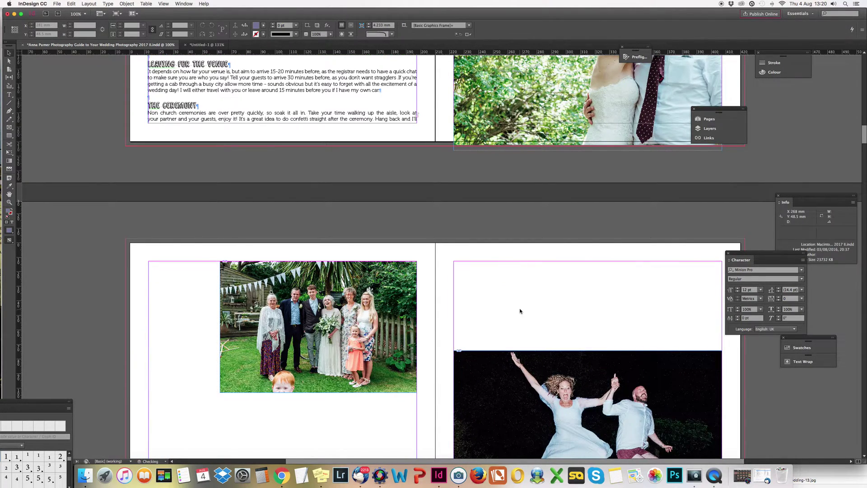
scroll(519, 310, "up", 6)
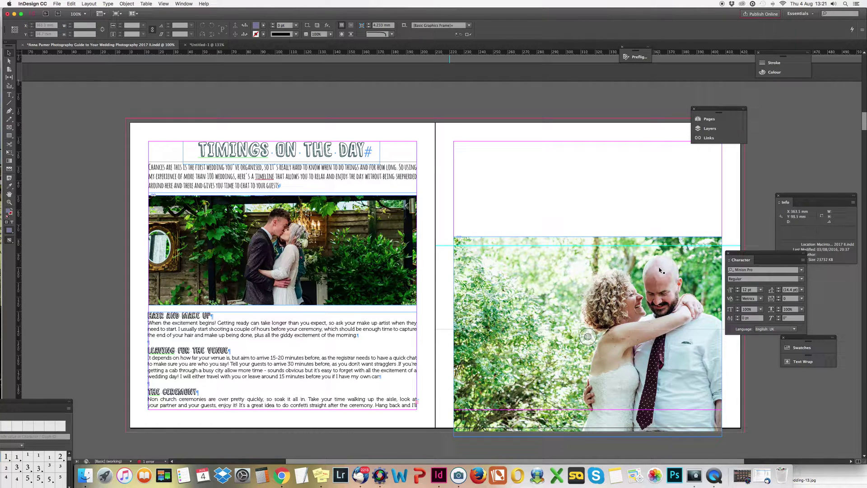
key("super+z")
key("super+z")
key("super+z")
key("super+z")
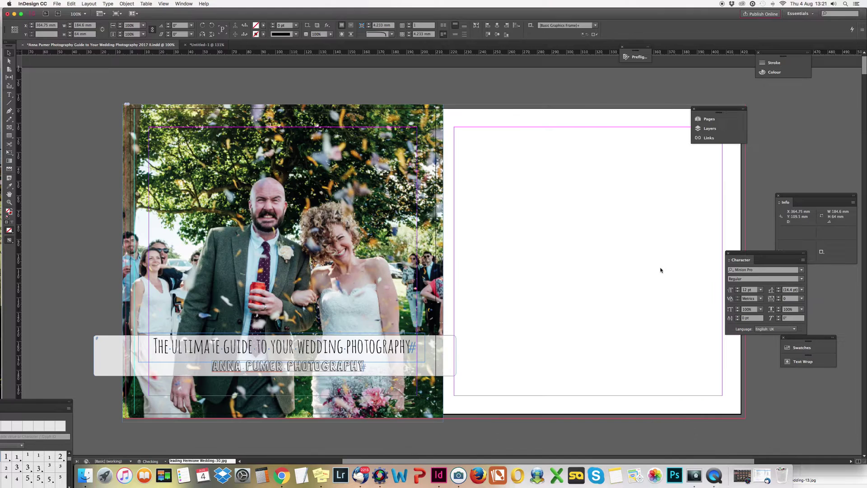
key("super+z")
key("super+z")
key("super+z")
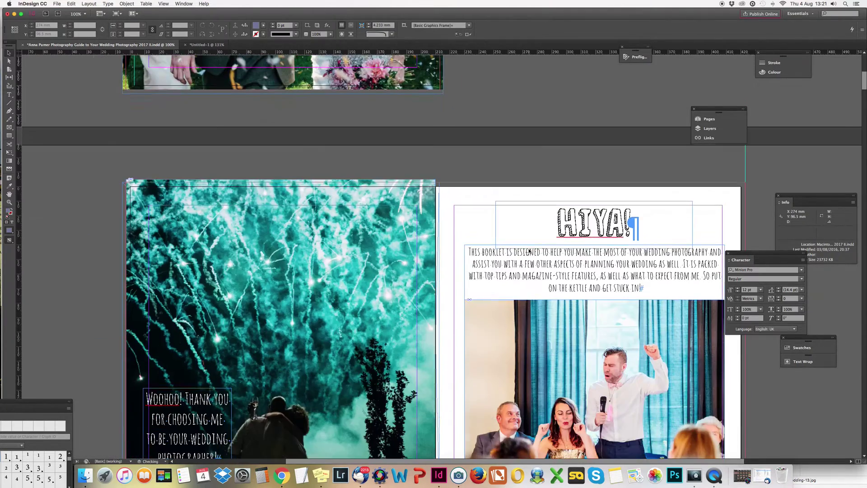
scroll(529, 251, "down", 20)
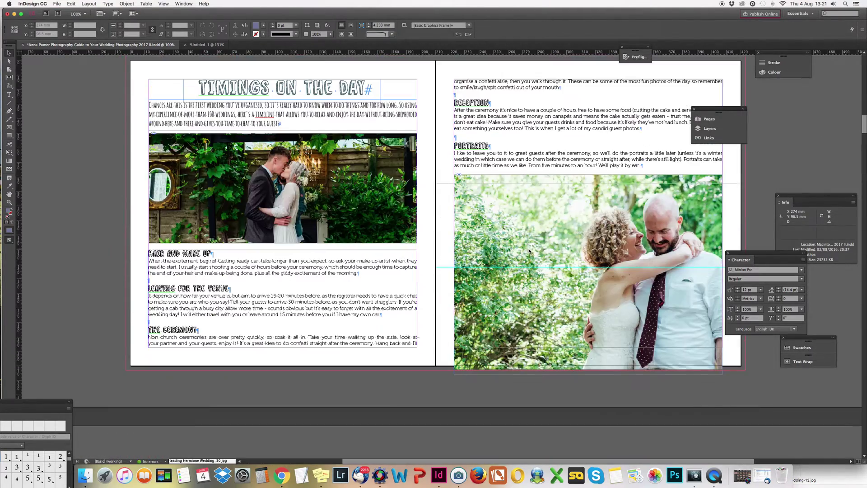
scroll(529, 250, "up", 1)
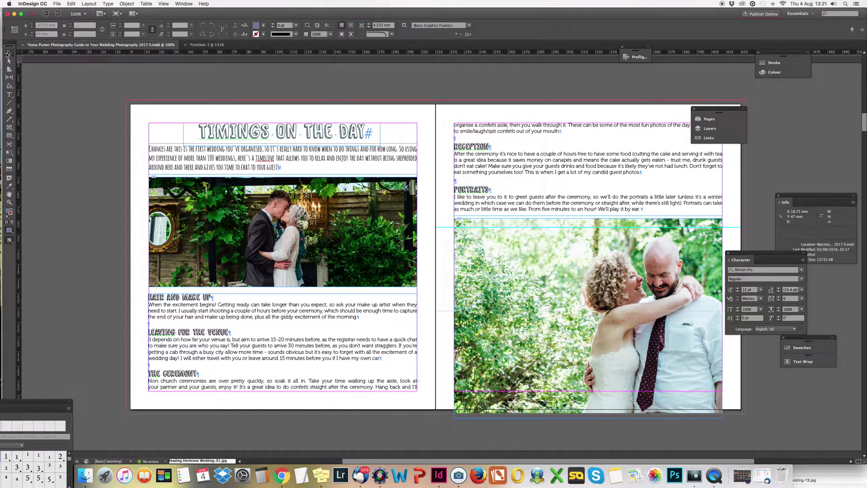
scroll(289, 225, "up", 6)
Scroll to the Group Photos spread and open the Text Wrap panel as a floating panel.
scroll(294, 212, "down", 6)
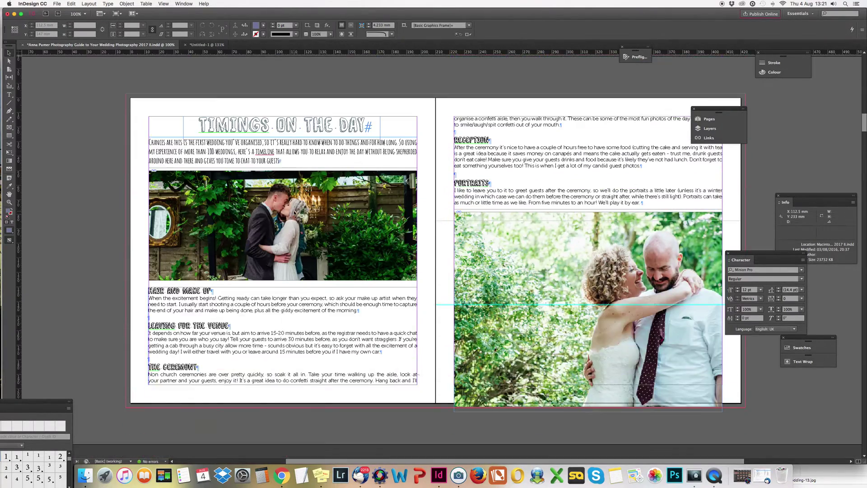
scroll(294, 212, "down", 7)
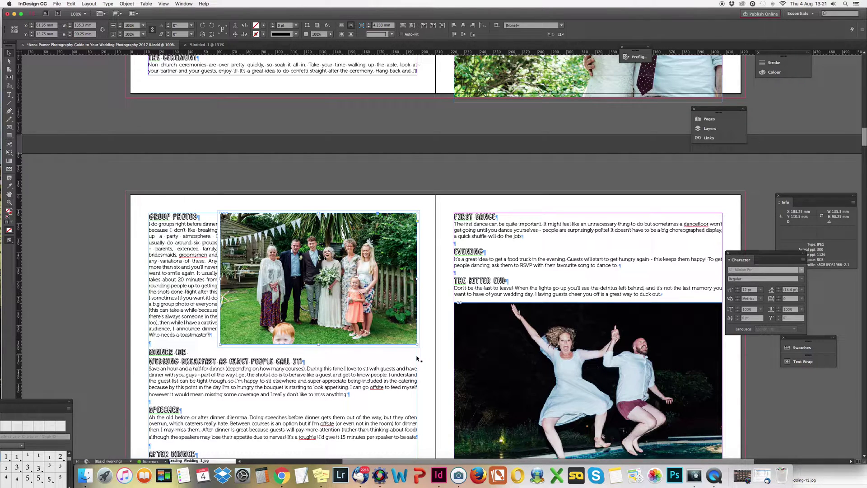
left_click(182, 3)
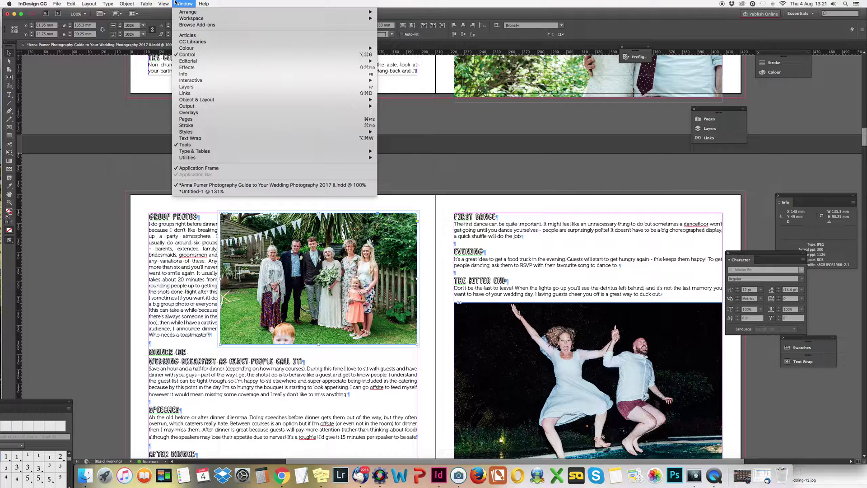
left_click(192, 138)
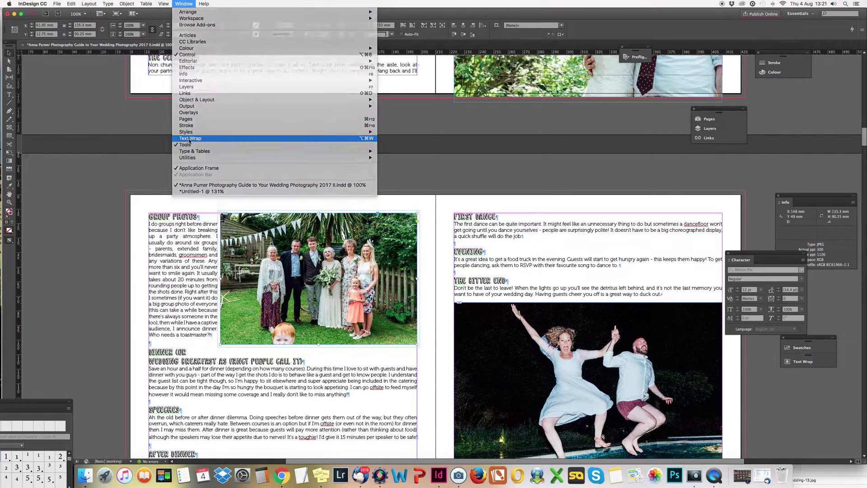
left_click_drag(722, 358, 512, 165)
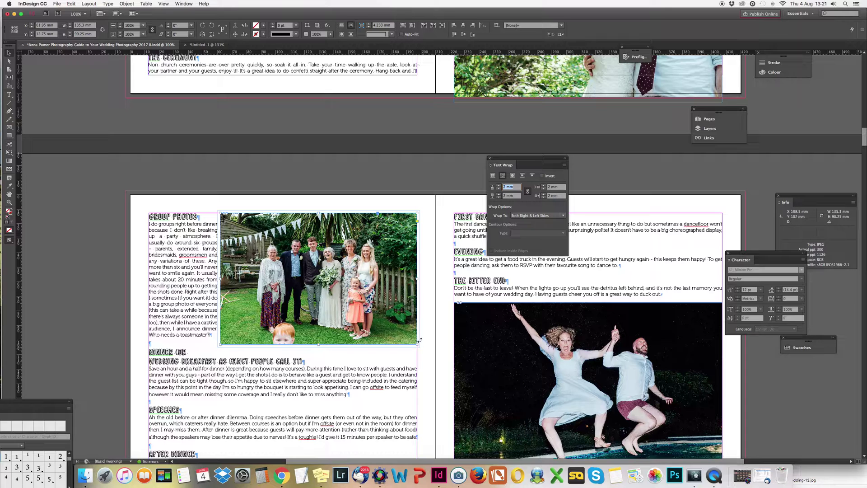
Select part of the Group Photos body text, inspect its fill colour unchanged, and exit text editing.
double_click(167, 267)
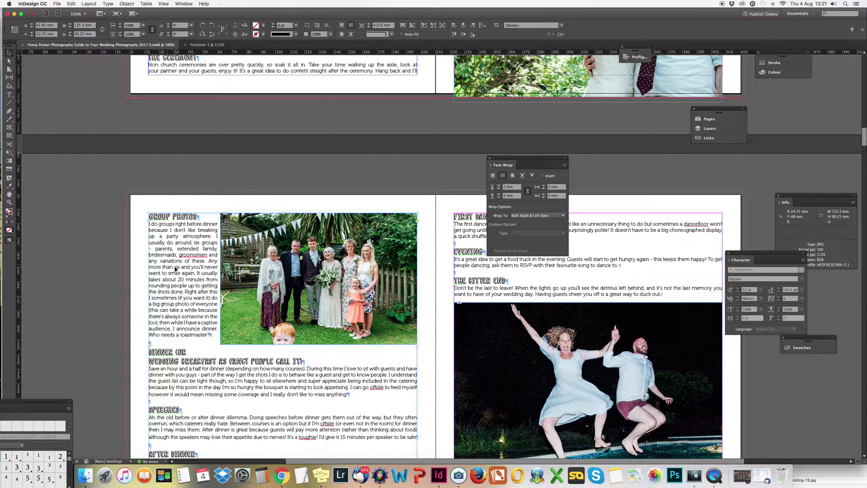
left_click_drag(167, 267, 198, 310)
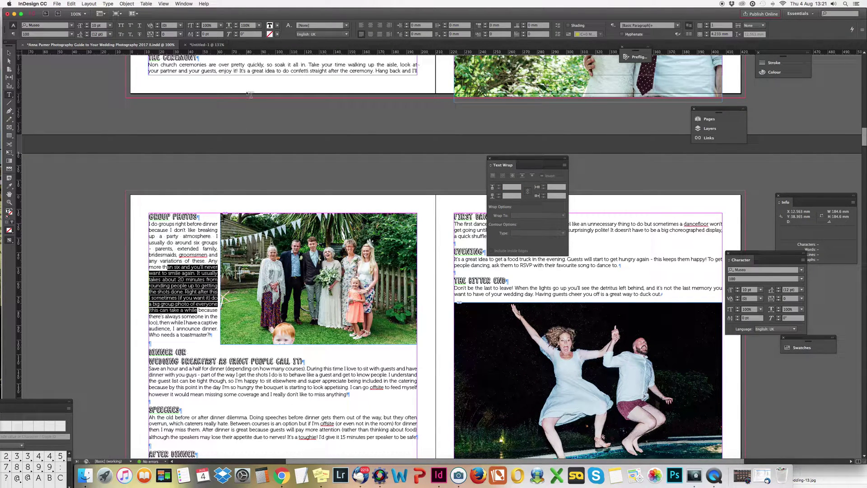
left_click(278, 26)
left_click(277, 34)
left_click(247, 361)
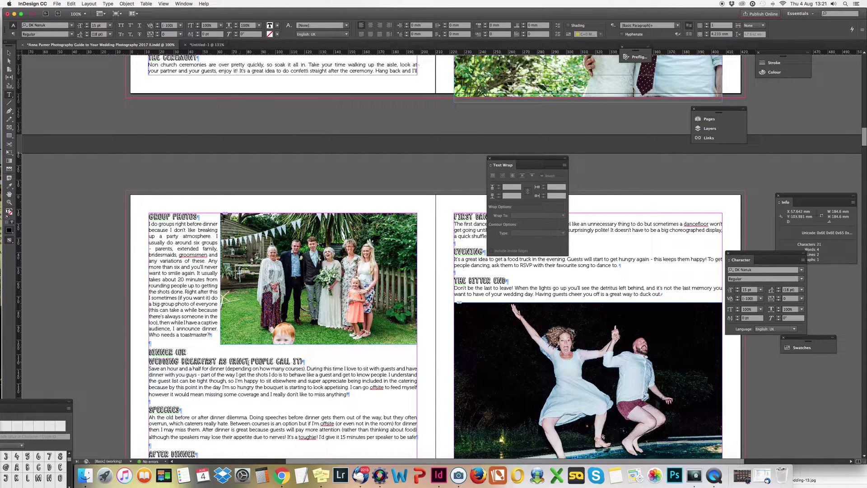
scroll(357, 382, "down", 2)
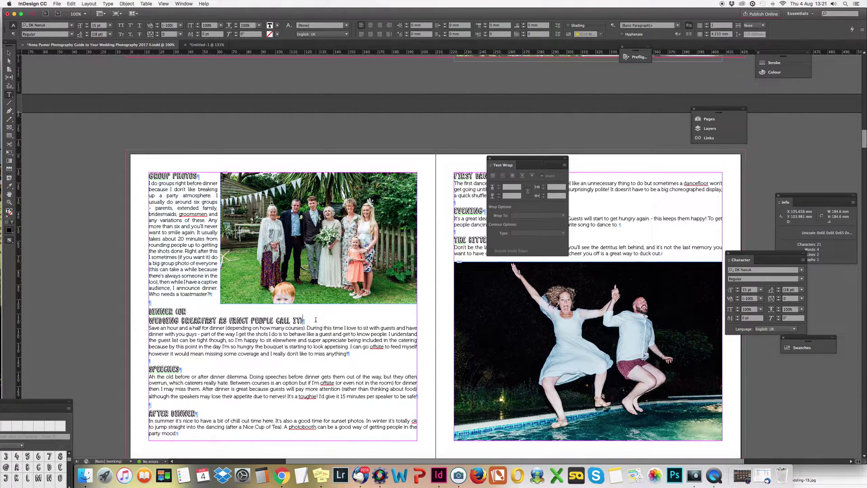
scroll(315, 320, "down", 1)
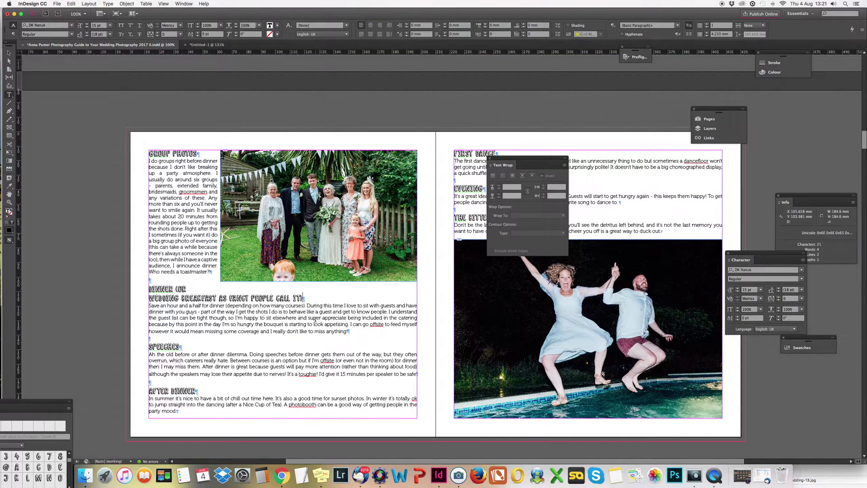
scroll(315, 320, "down", 2)
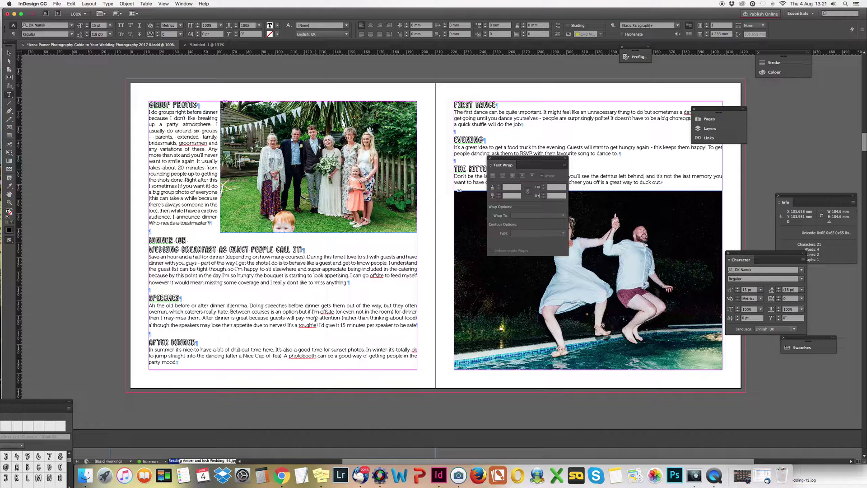
key("Escape")
Move the Text Wrap panel aside, scroll to Getting Ready, and try moving the left-page photo, then undo.
left_click(238, 137)
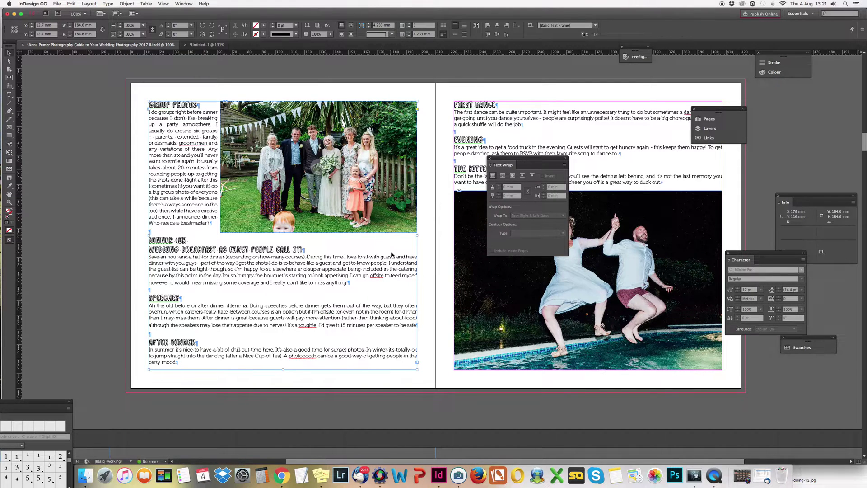
left_click_drag(527, 160, 815, 122)
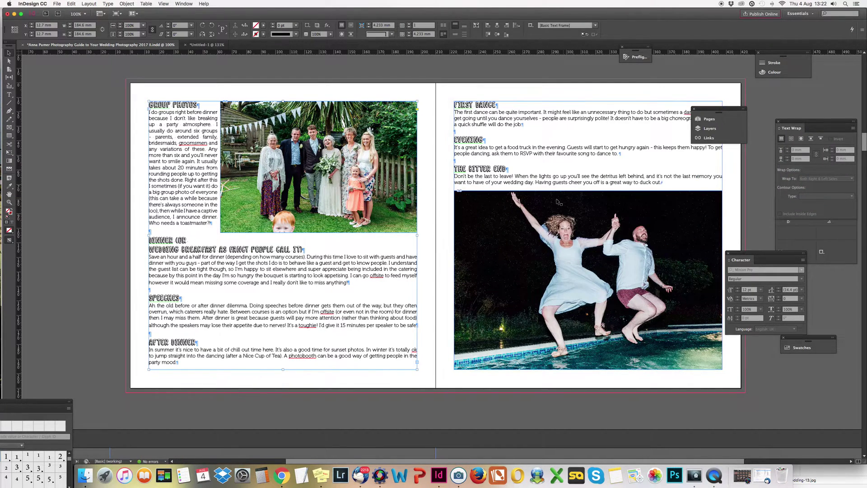
scroll(558, 201, "down", 10)
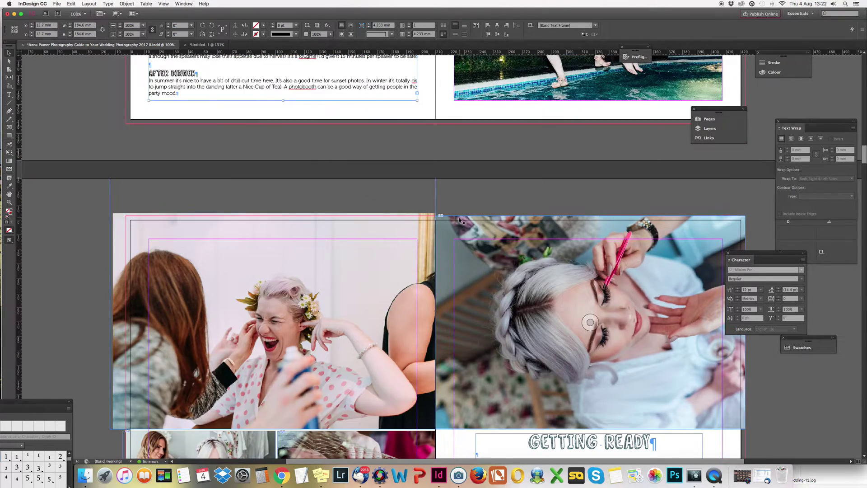
scroll(557, 200, "down", 6)
scroll(463, 219, "down", 7)
scroll(463, 220, "down", 1)
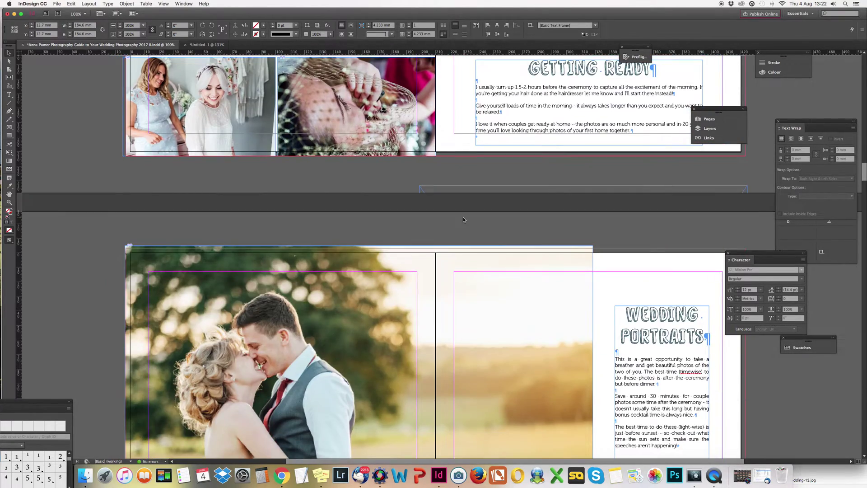
scroll(463, 219, "up", 9)
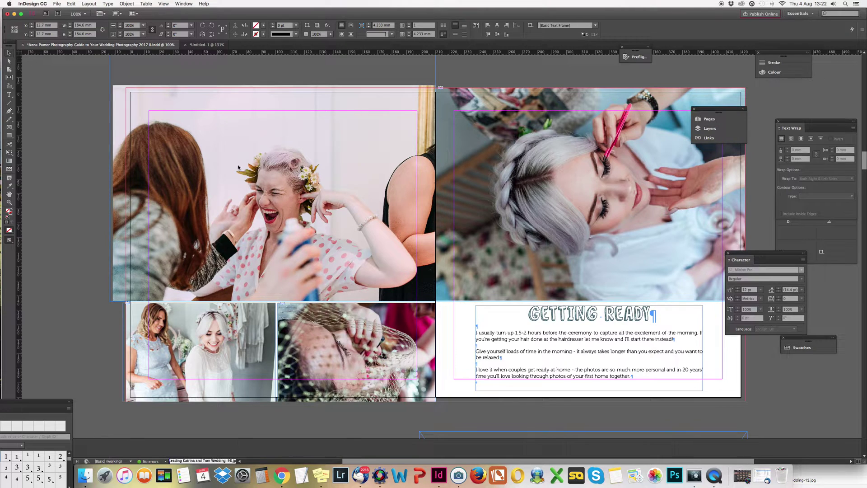
left_click_drag(272, 178, 240, 216)
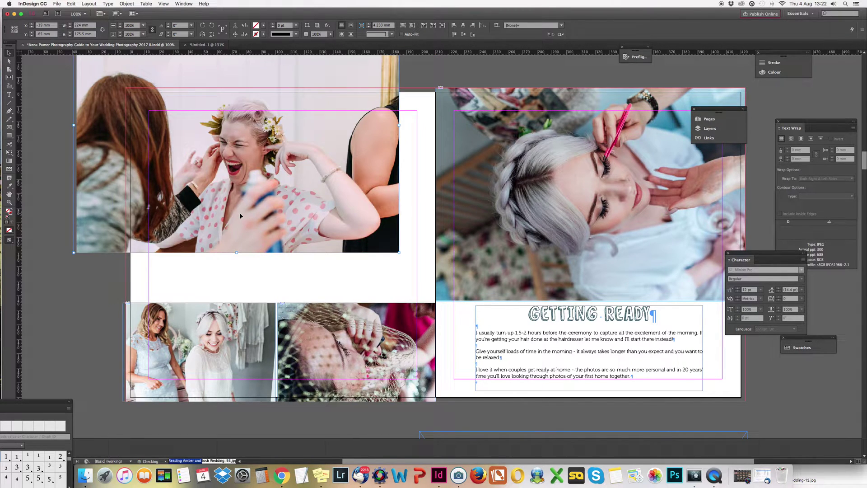
key("super+z")
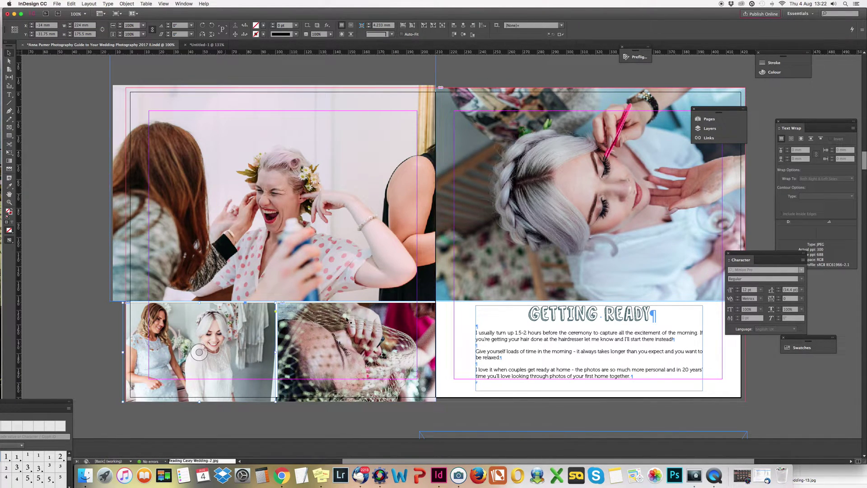
Try resizing the right-page photo from its left edge, undo it, and scroll to Candid Shots.
left_click(477, 227)
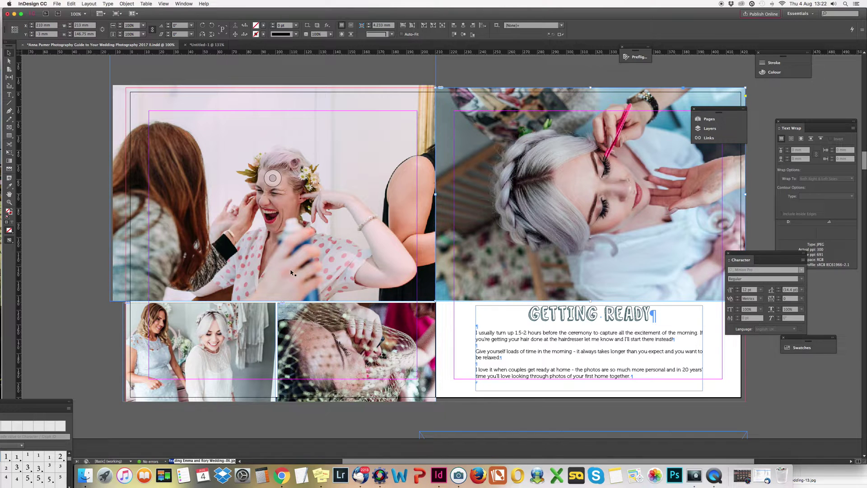
left_click_drag(436, 174, 275, 172)
key("super+z")
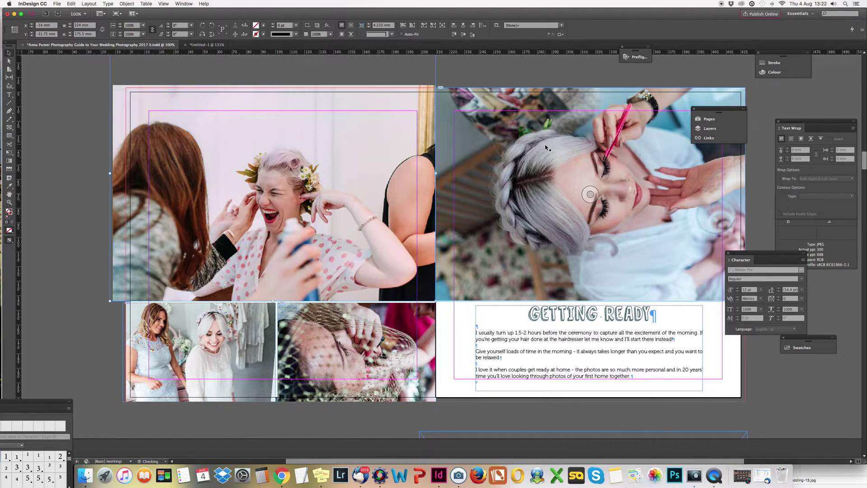
scroll(586, 201, "down", 10)
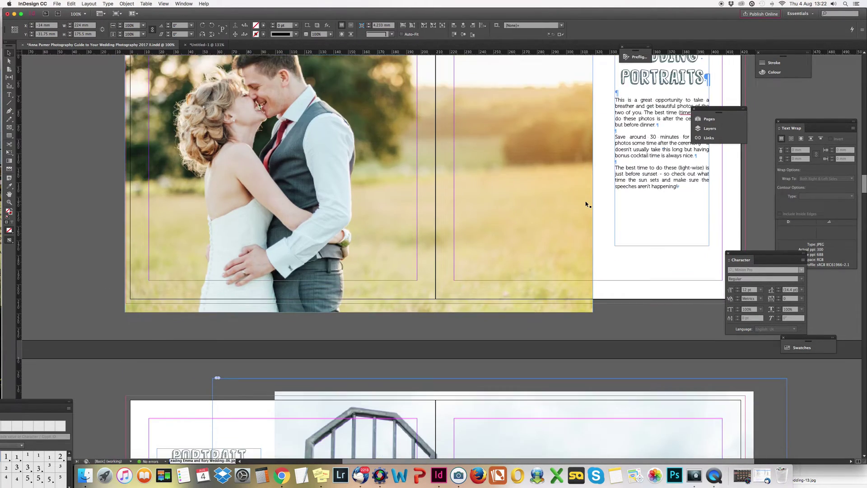
scroll(586, 204, "down", 15)
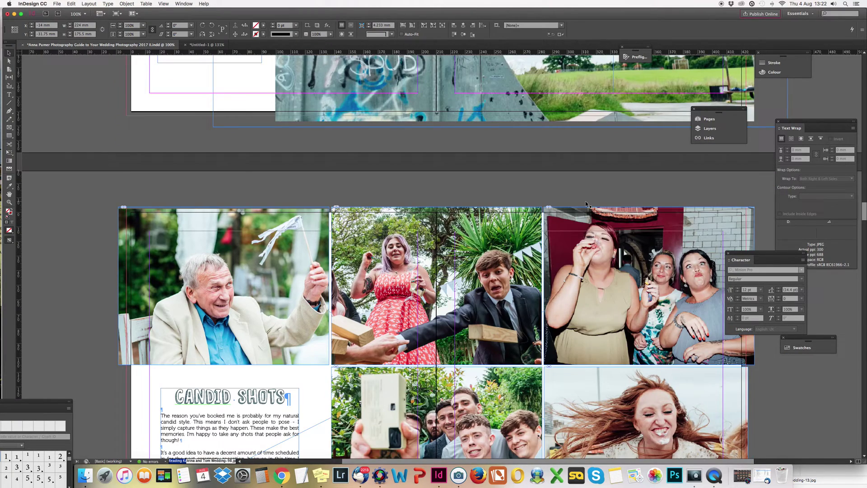
scroll(586, 204, "down", 5)
Zoom out to view several spreads at once and scroll back up to the cover.
left_click_drag(9, 240, 26, 247)
key("super+minus")
key("super+minus")
key("super+minus")
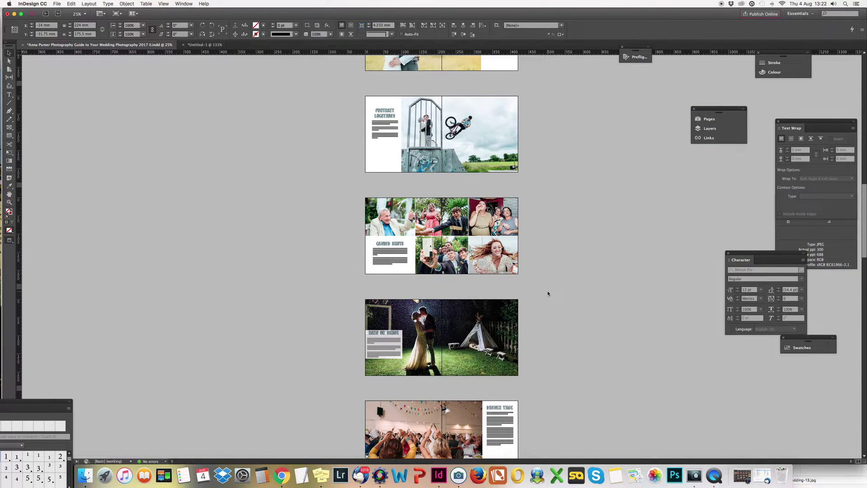
scroll(547, 291, "down", 5)
scroll(547, 293, "down", 5)
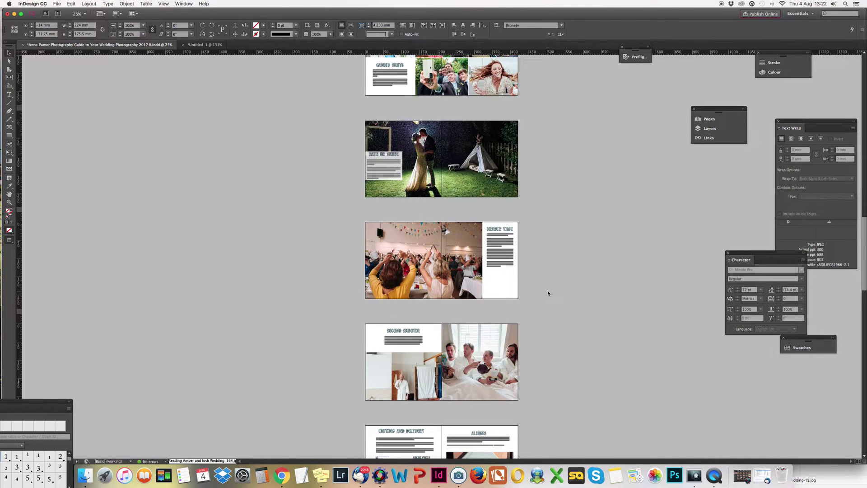
scroll(544, 290, "up", 2)
scroll(544, 290, "up", 20)
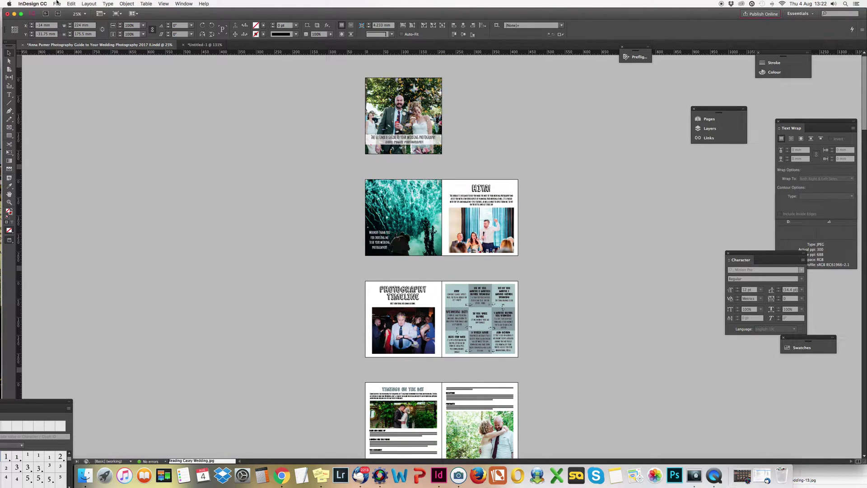
Export the booklet as Adobe PDF (Print), changing the file name ending to test.
left_click(57, 3)
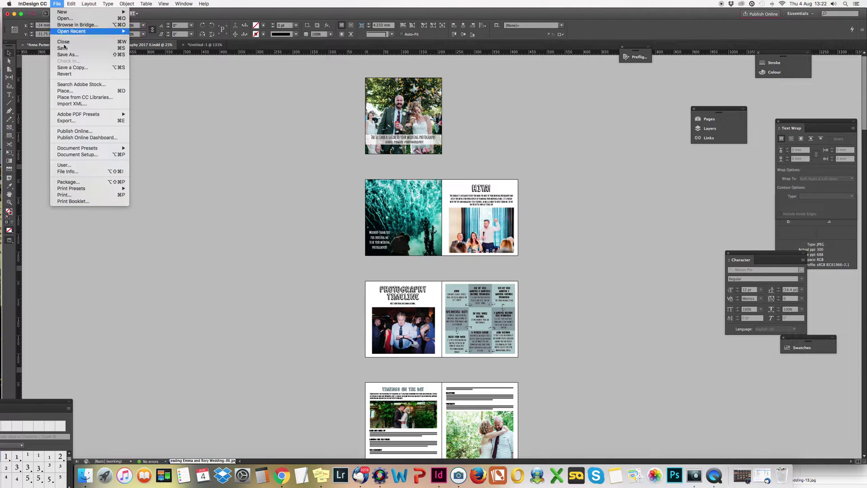
left_click(81, 121)
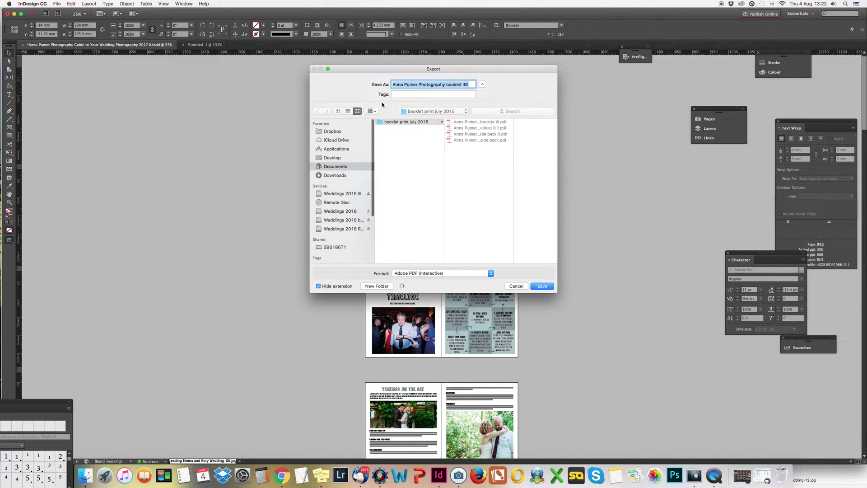
left_click(450, 273)
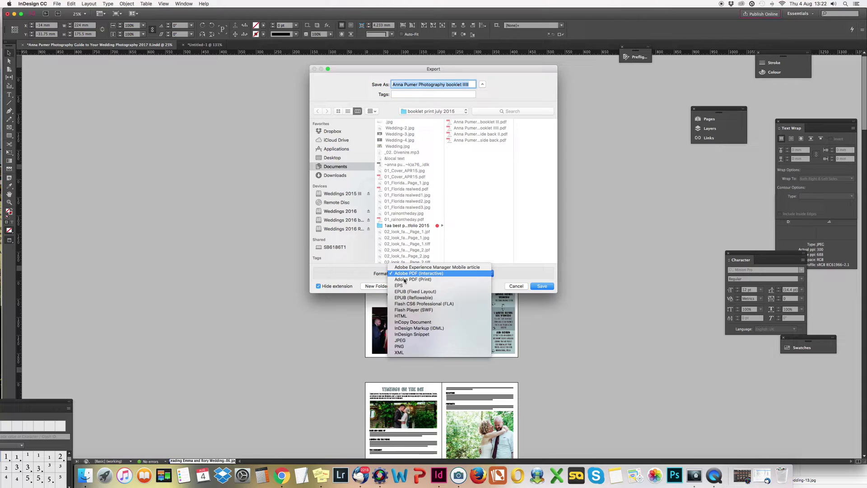
left_click(405, 280)
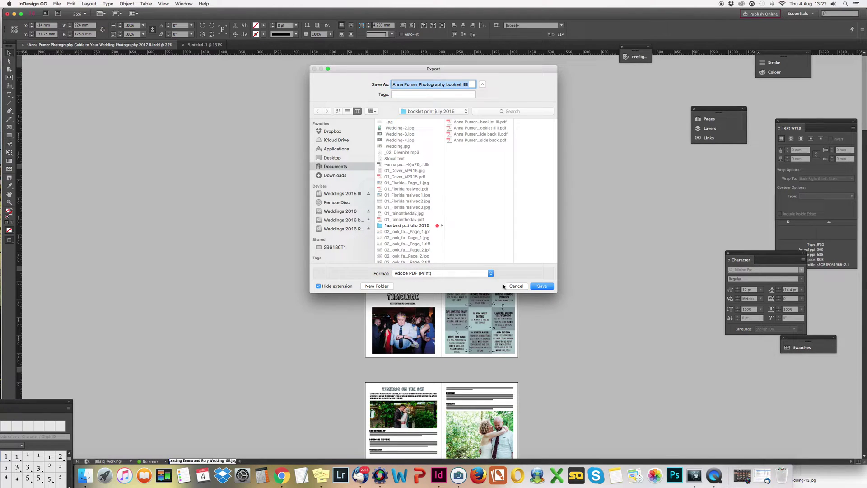
left_click(474, 84)
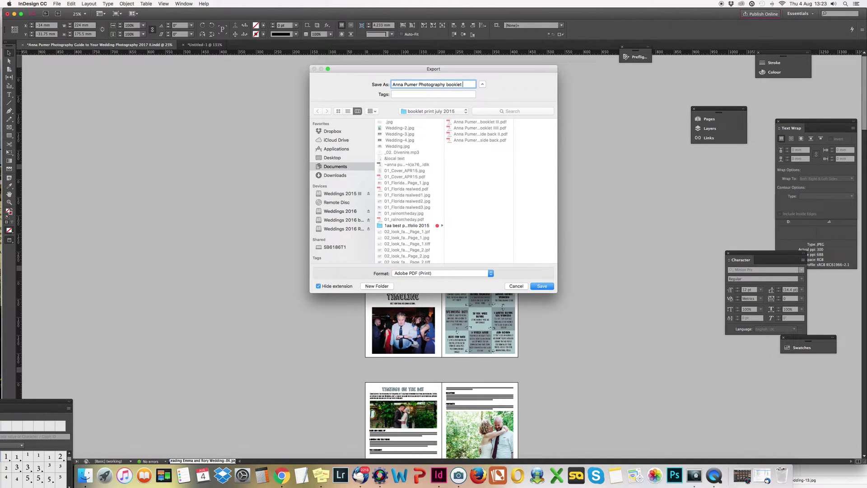
left_click(544, 289)
Open the print PDF settings, export as Spreads, and turn on Bleed Marks.
key("Return")
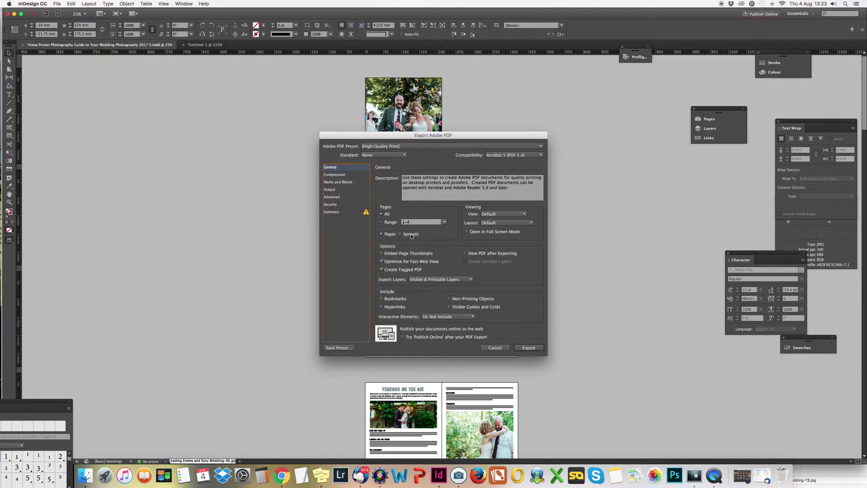
left_click(328, 175)
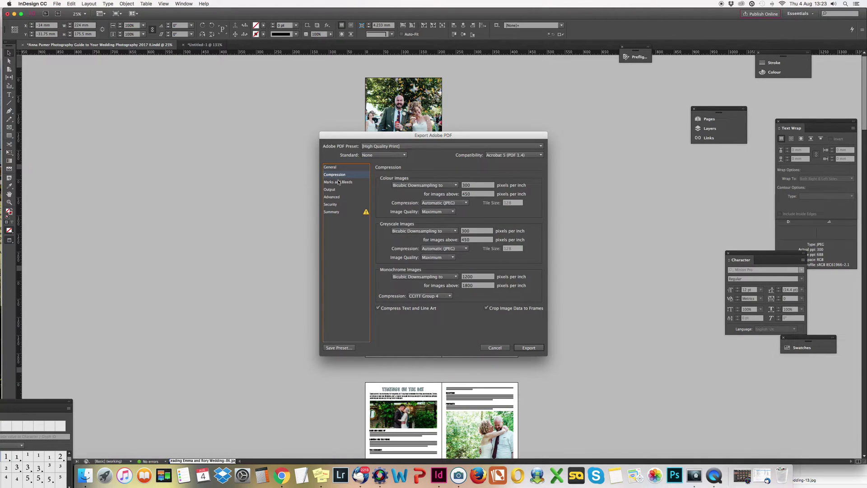
left_click(339, 182)
left_click(334, 167)
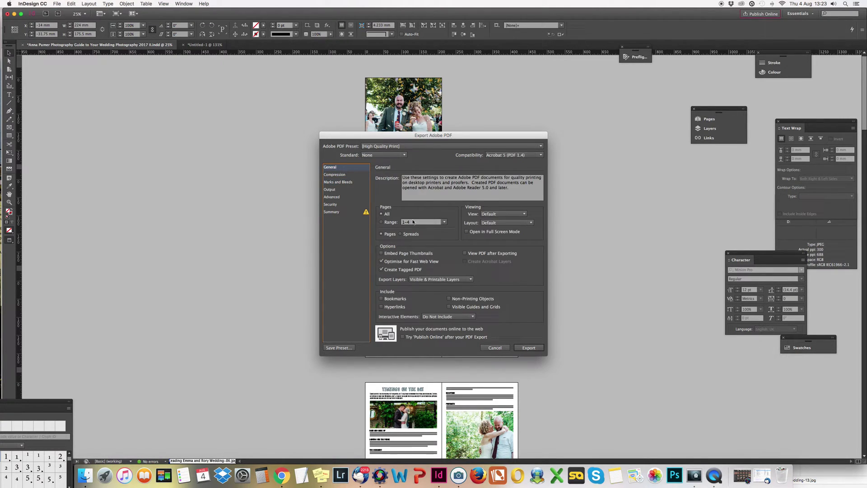
left_click(412, 234)
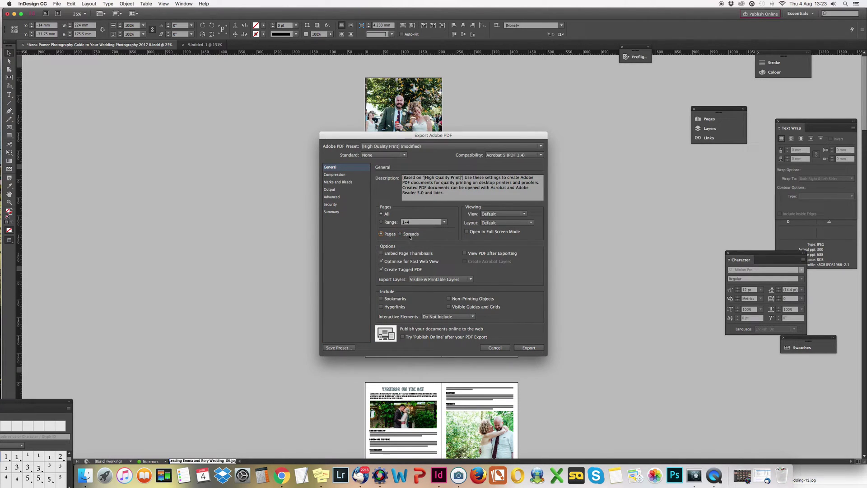
left_click(409, 235)
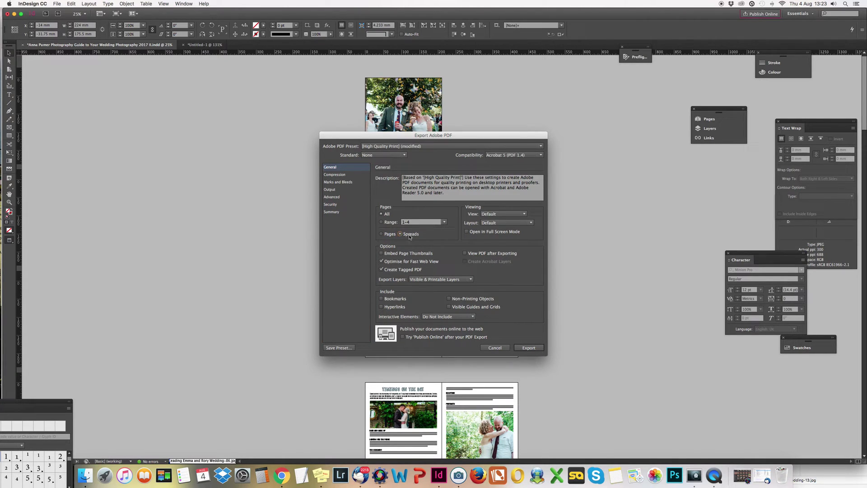
left_click(338, 175)
left_click(337, 182)
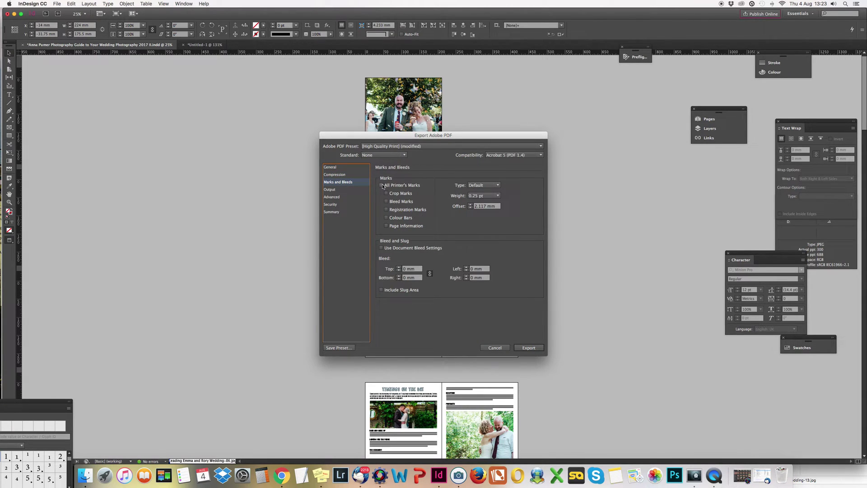
left_click(386, 202)
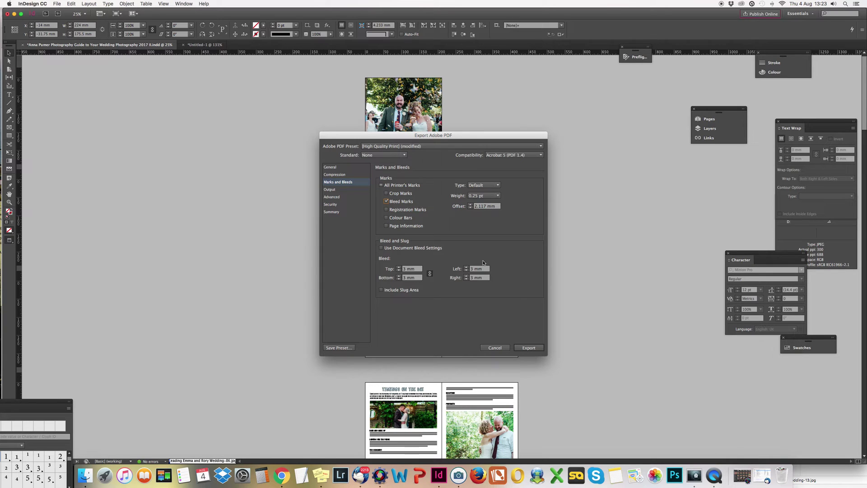
Keep no PDF standard and Acrobat 5 (PDF 1.4) compatibility, then cancel the export.
left_click(392, 155)
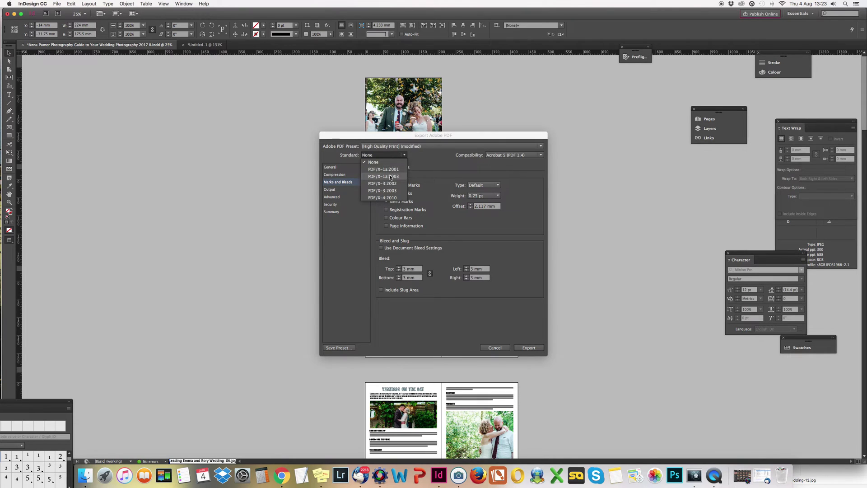
left_click(452, 163)
left_click(513, 155)
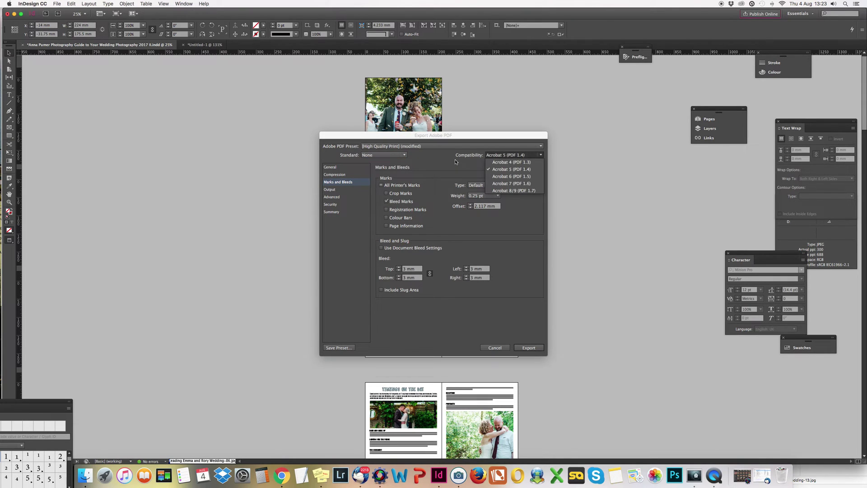
left_click(455, 161)
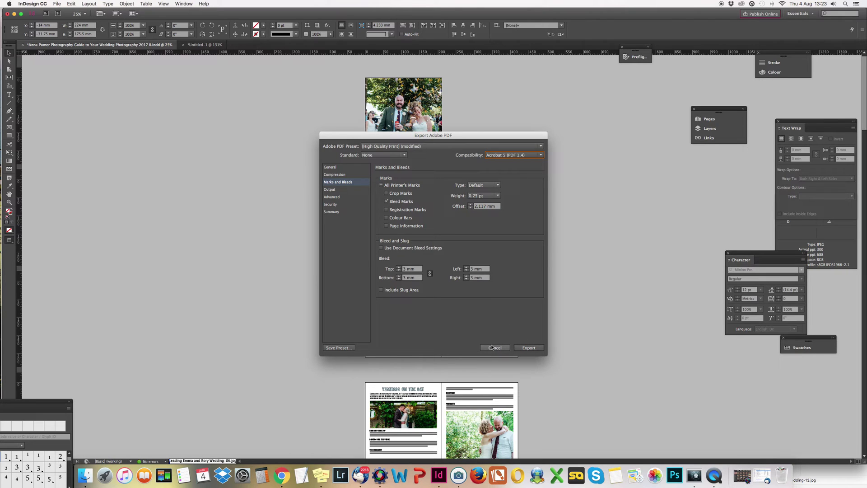
left_click(492, 348)
scroll(193, 258, "down", 2)
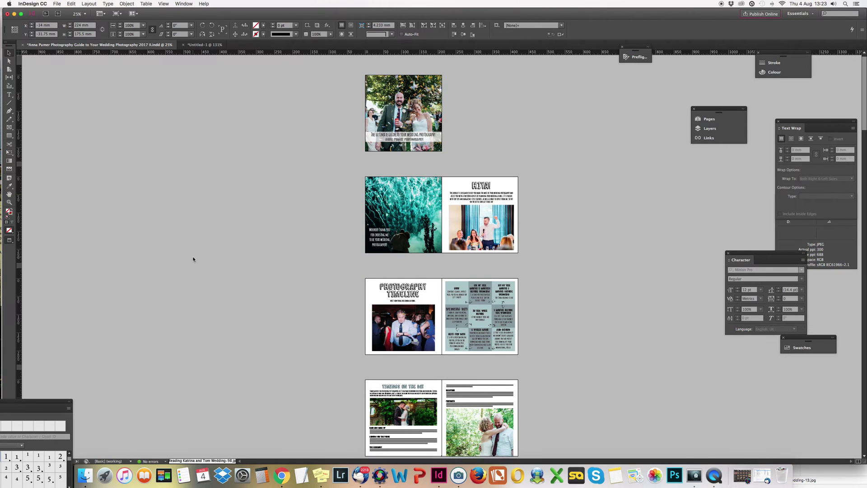
scroll(193, 258, "down", 3)
scroll(193, 258, "up", 5)
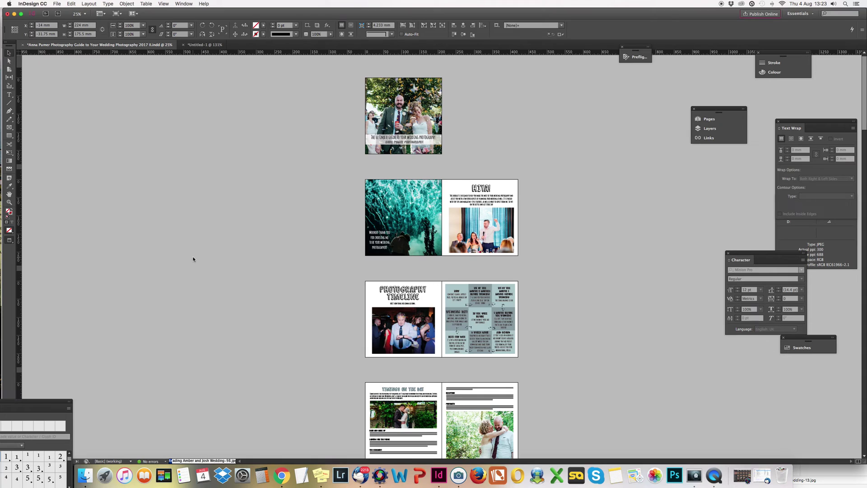